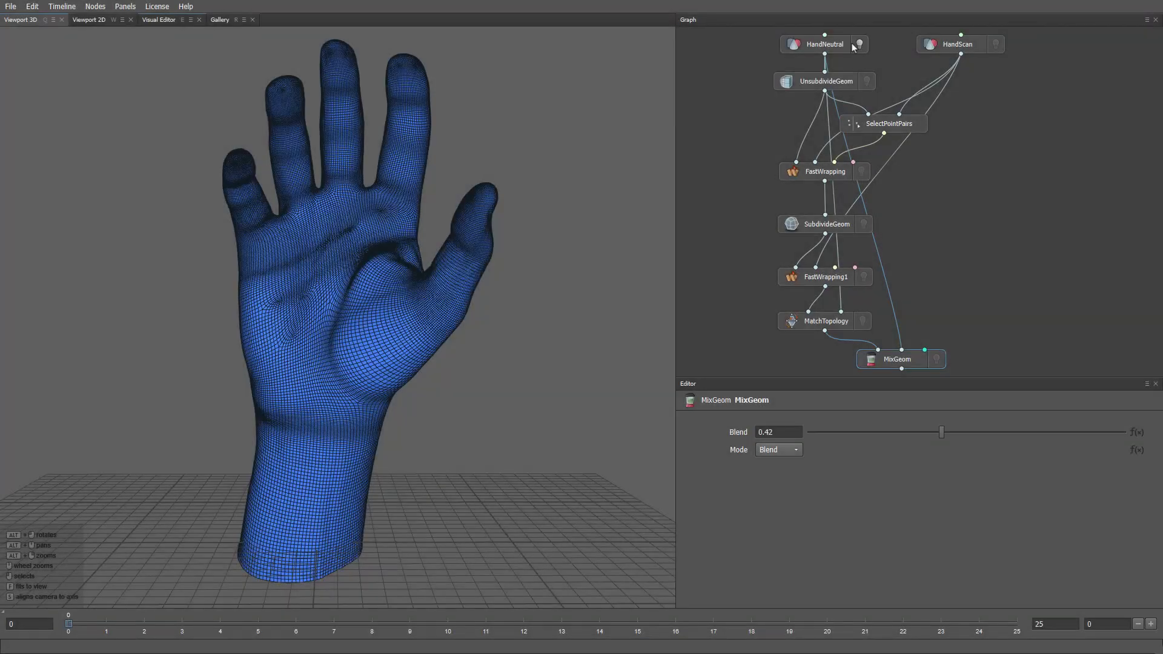
Step: Compare the HandNeutral geometry with the FastWrapping1 result in the 3D view
click(867, 271)
key(grave)
key(grave)
key(grave)
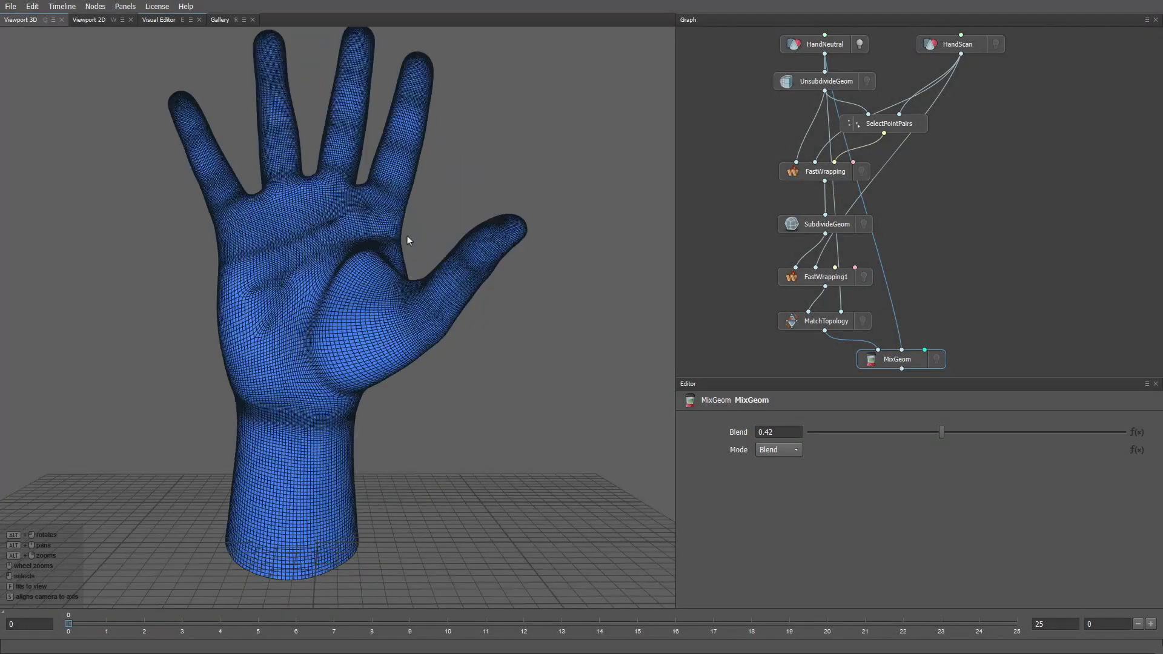
key(ctrl+z)
key(ctrl+y)
key(ctrl+z)
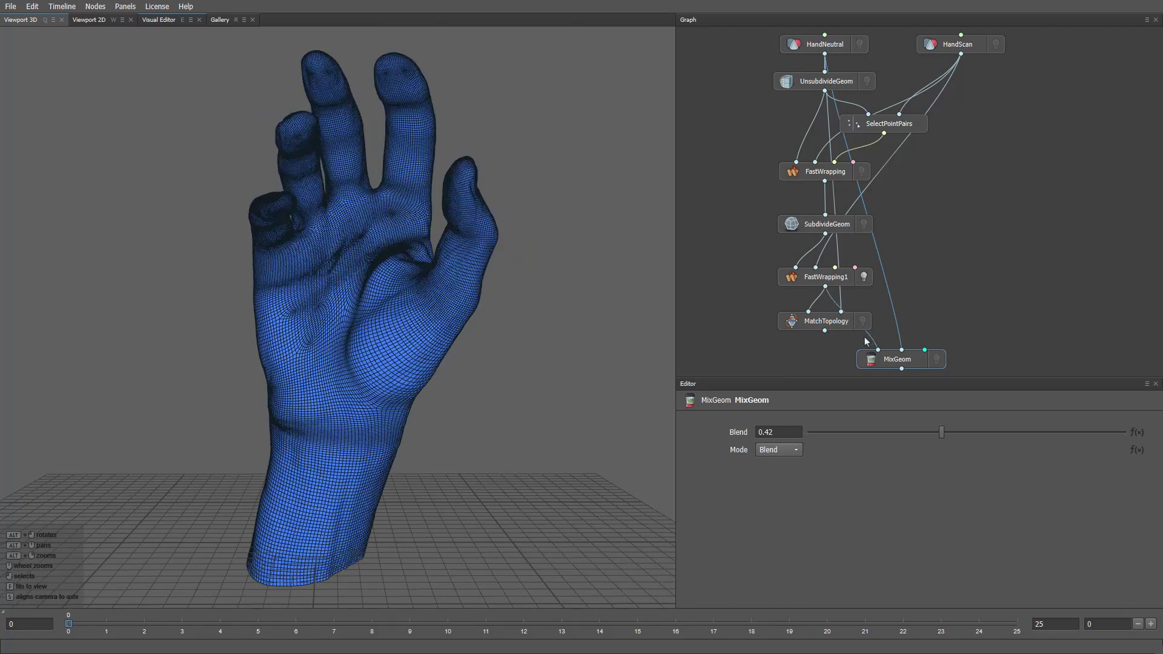
Step: Display MixGeom with the MatchTopology output as its first input and lower its Blend to the minimum
click(936, 358)
drag(824, 331, 879, 351)
drag(942, 433, 750, 434)
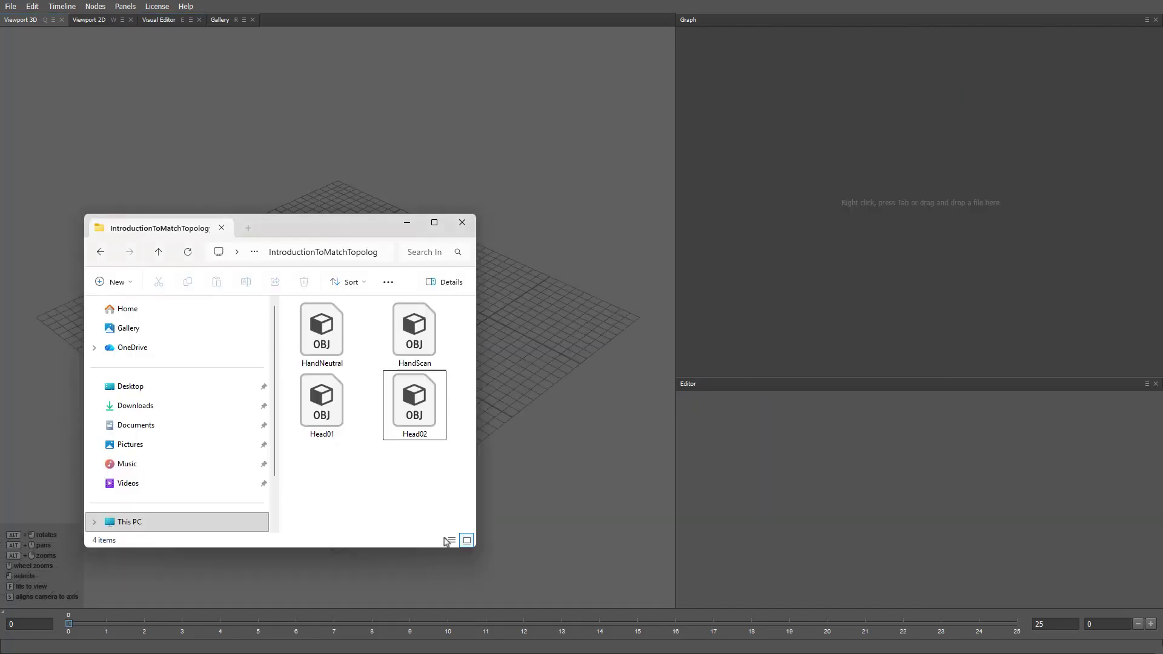
Step: Load the Head01 and Head02 OBJ files into the graph as separate nodes placed side by side
drag(445, 478, 800, 246)
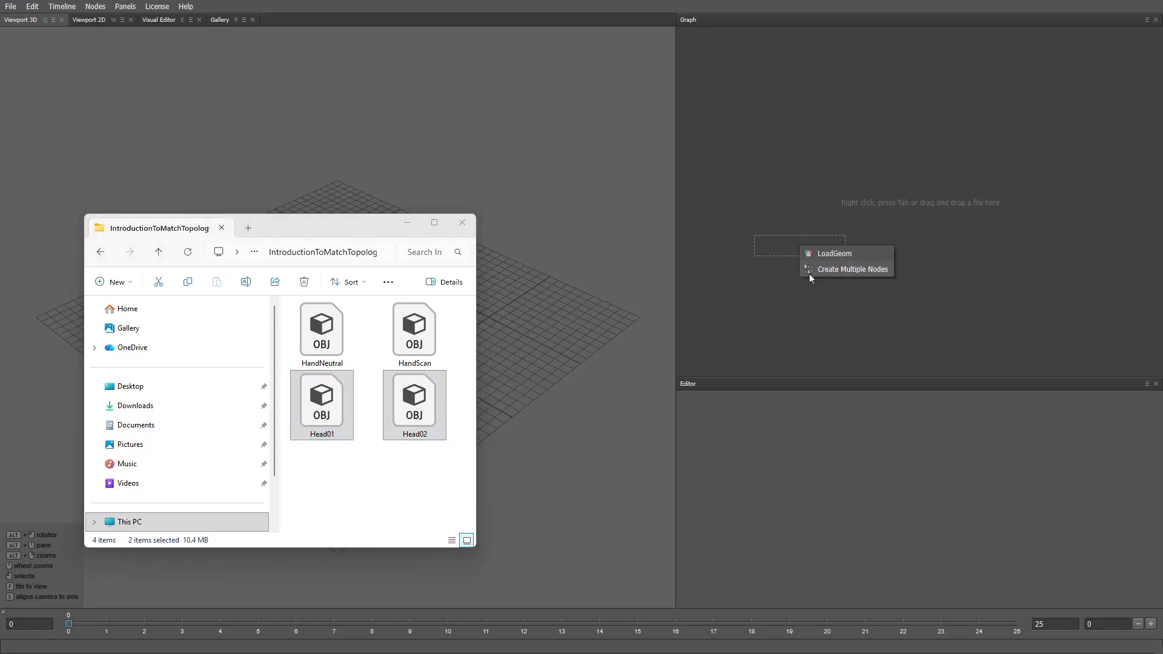
click(809, 271)
drag(870, 263, 898, 246)
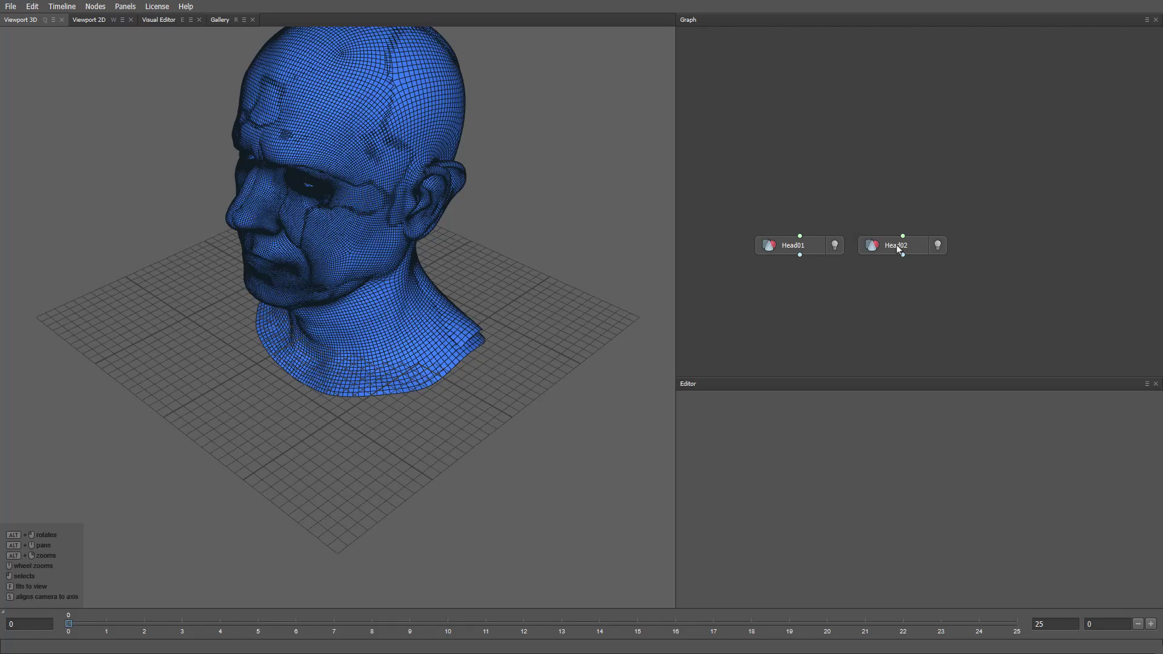
Step: View Head01 and Head02 one at a time from the front to compare them
alt+drag(228, 197, 369, 319)
click(834, 245)
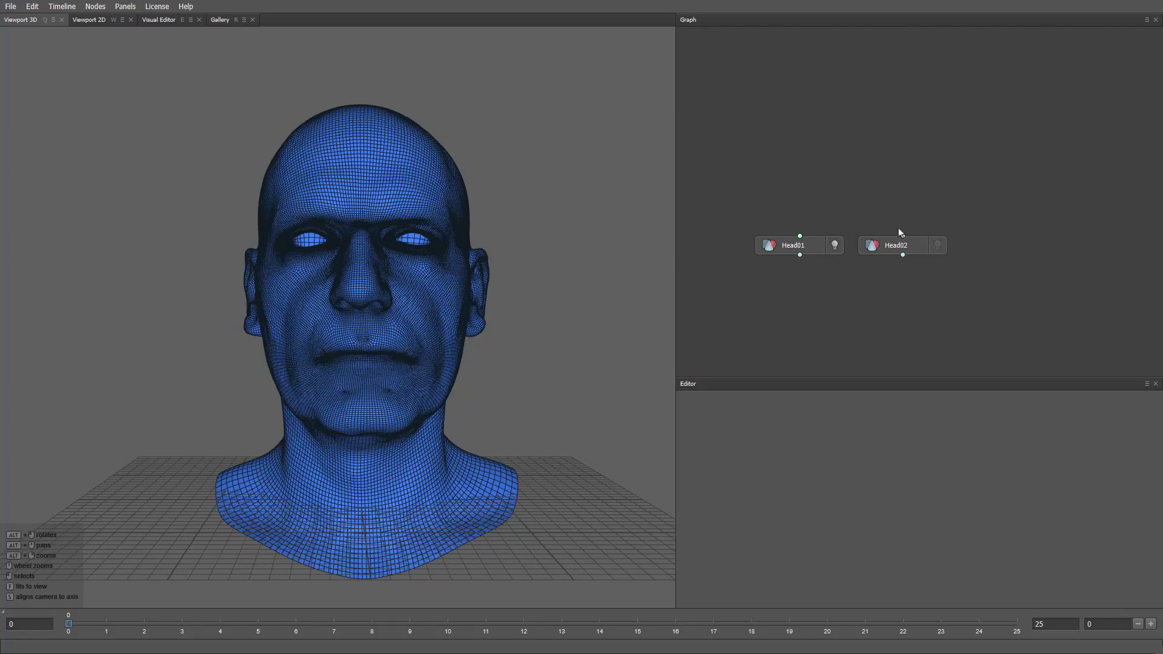
click(940, 244)
Step: Create a MixGeom node from Head01 and Head02 and display its result at Blend 0
right_click(860, 297)
text(mixge)
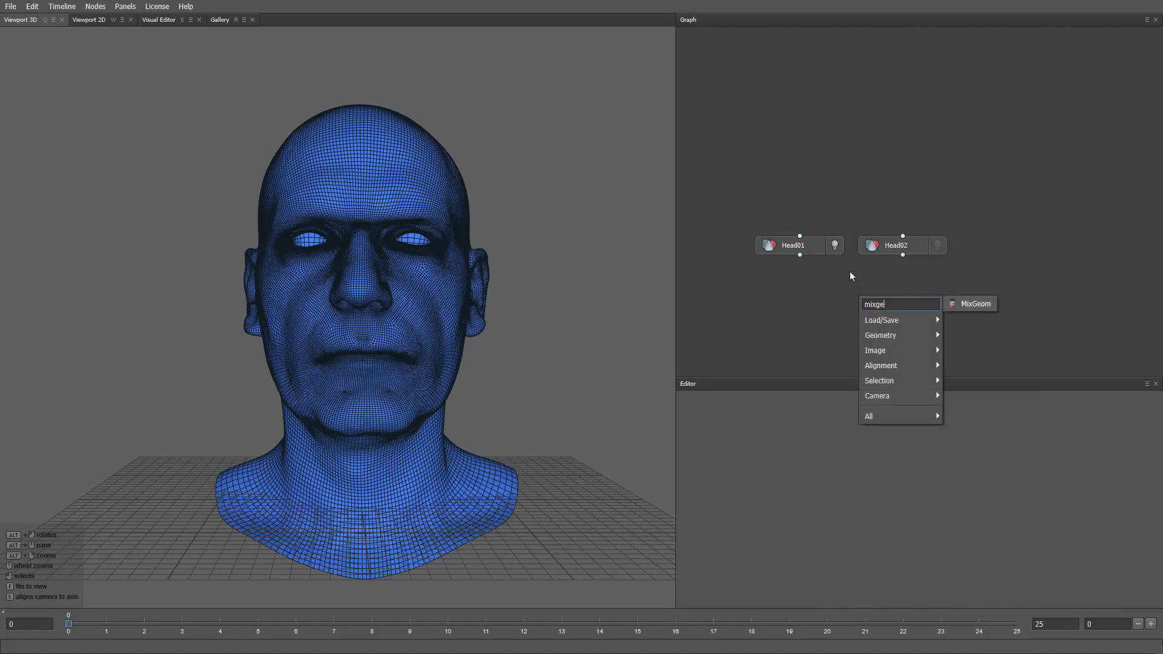
key(Return)
drag(854, 292, 799, 255)
drag(860, 317, 902, 255)
click(896, 327)
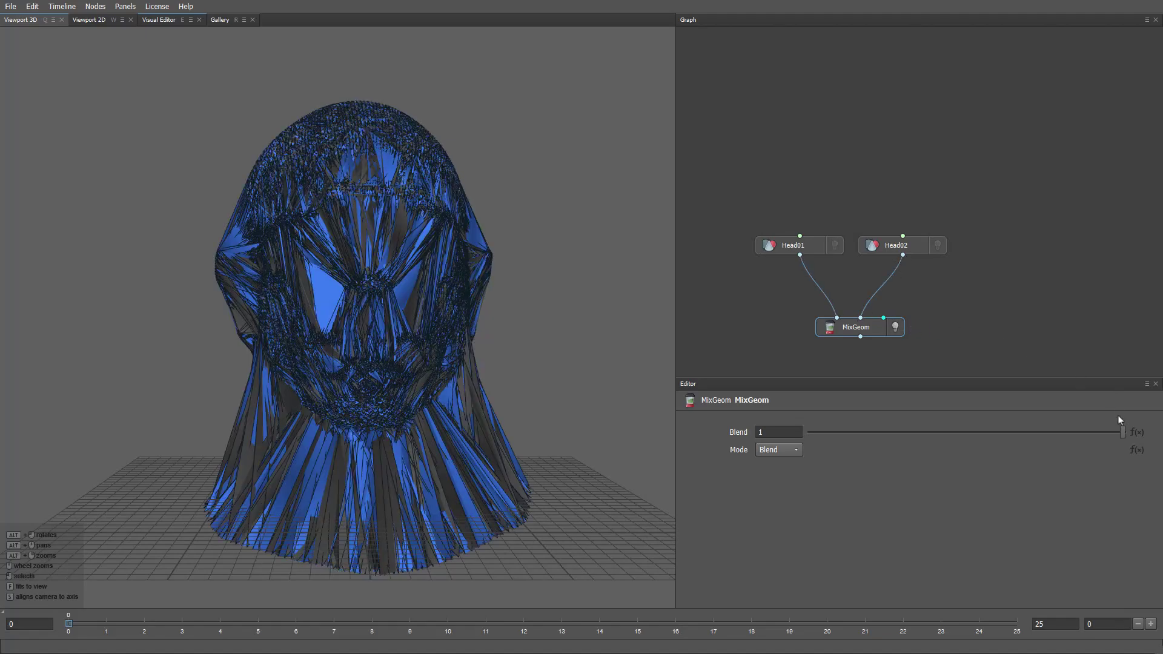
drag(1123, 430, 769, 512)
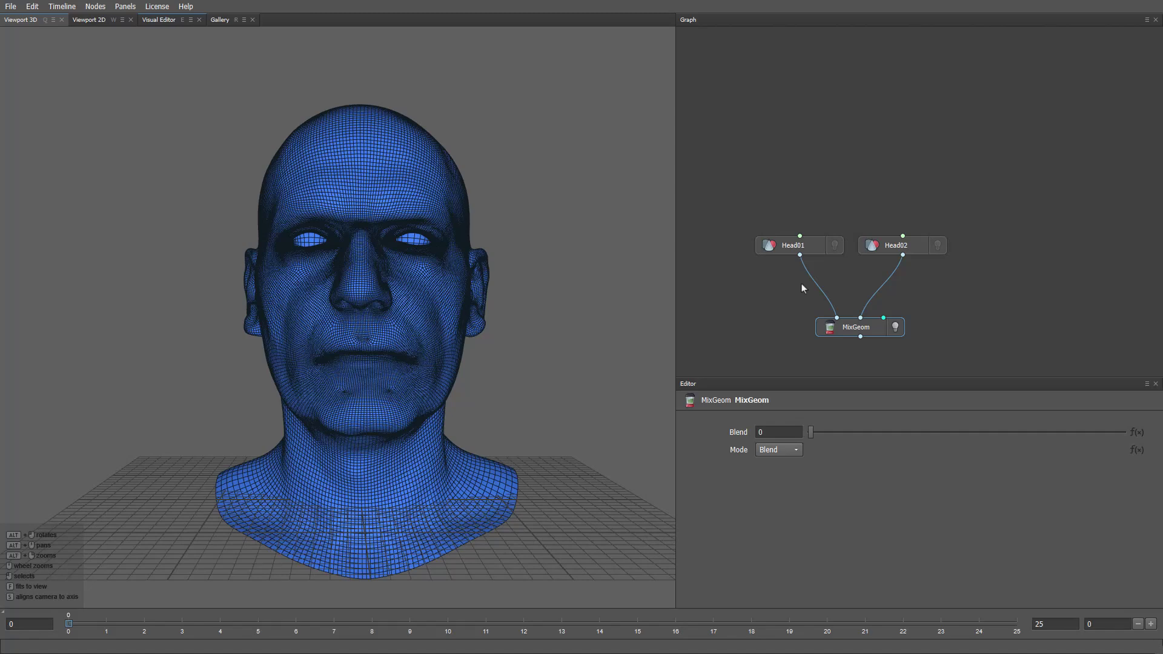
Step: Insert a MatchTopology node taking Head01 and Head02 as inputs, and feed its output into MixGeom's first input
key(Tab)
text(match)
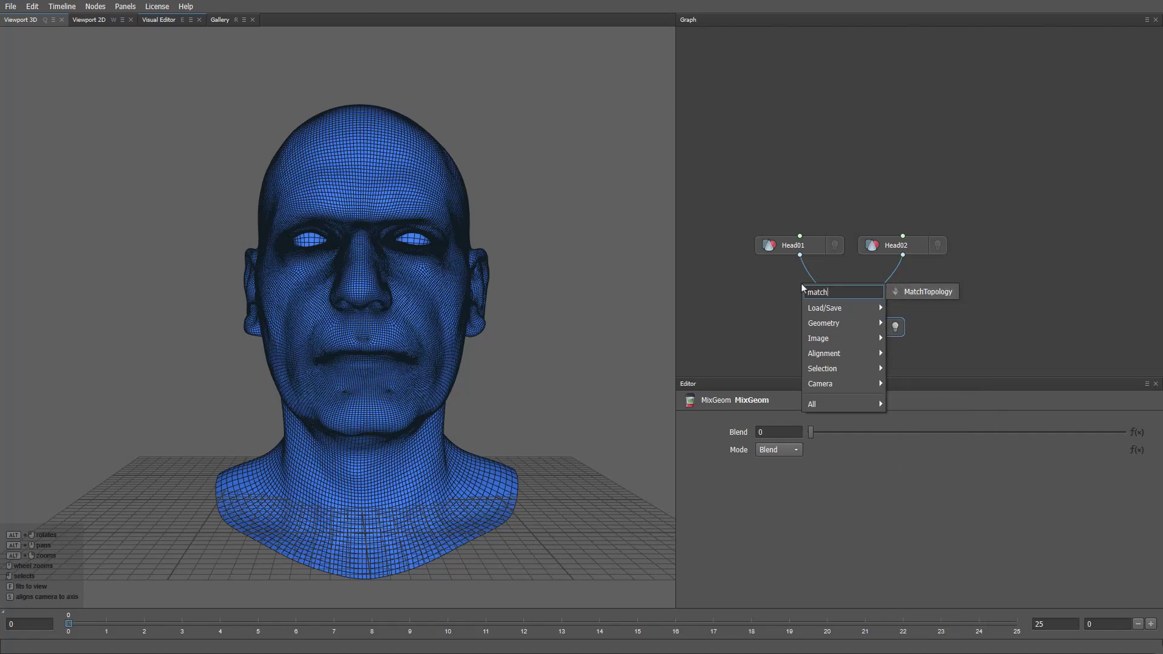
key(Return)
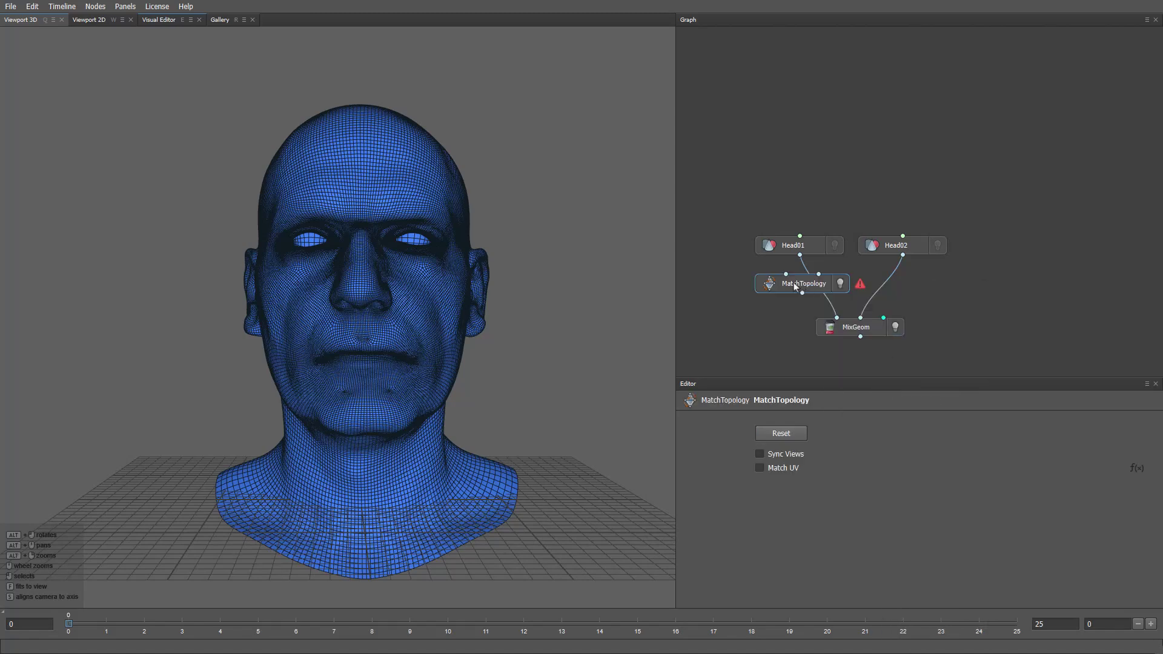
drag(786, 275, 902, 255)
drag(798, 295, 834, 319)
Step: Set the Blend of MixGeom to 0.43
click(871, 328)
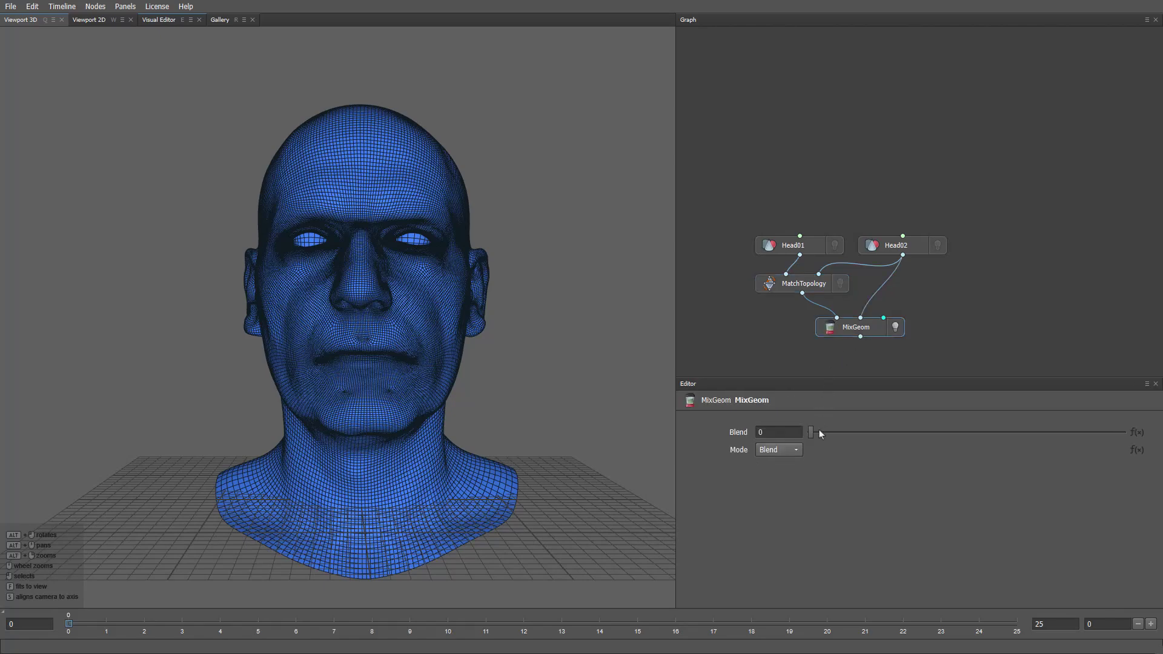
drag(812, 433, 946, 444)
scroll(407, 413, up, 1)
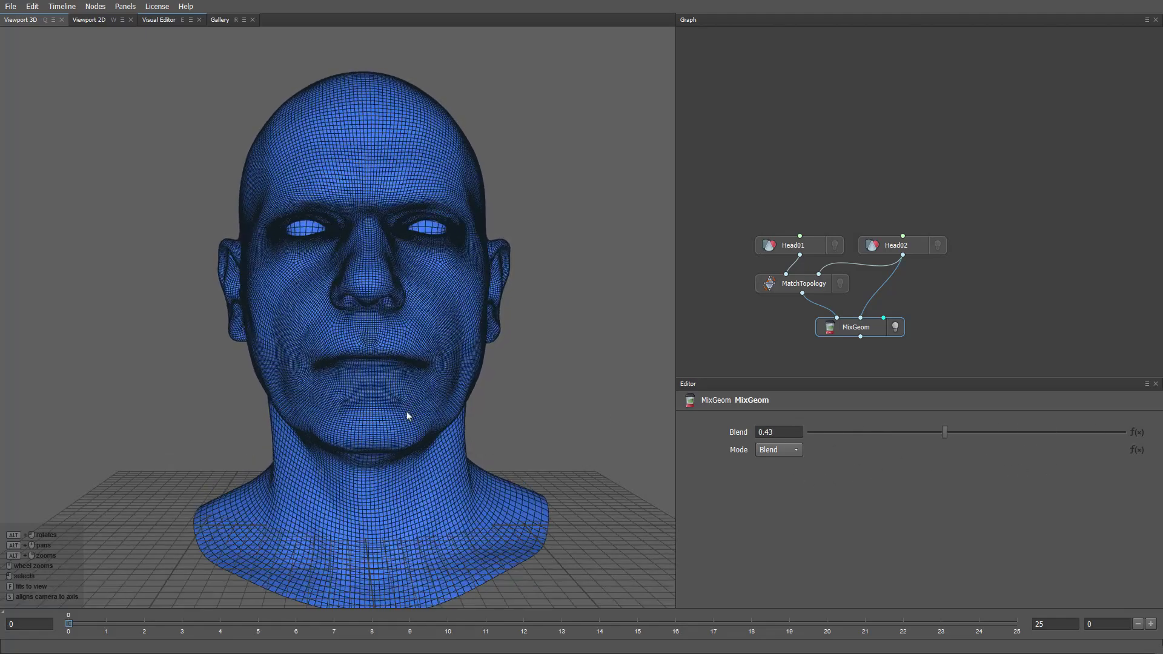
Step: Try feeding Head01 straight into MixGeom, comparing it with the MatchTopology connection by undoing and redoing
drag(800, 254, 832, 316)
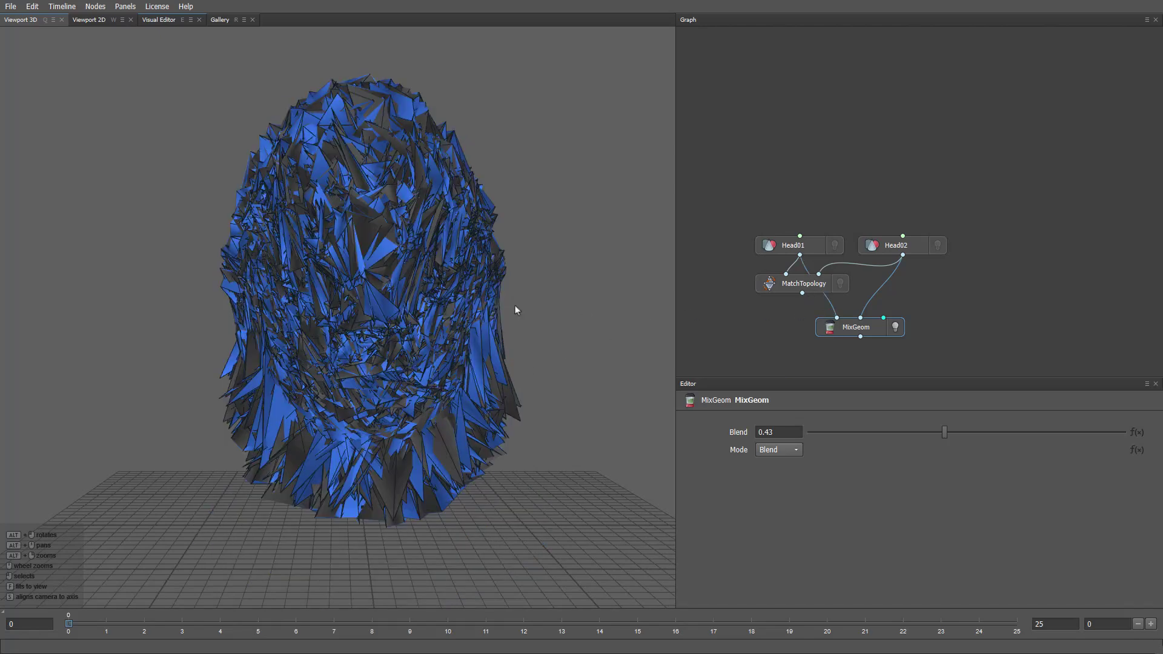
key(ctrl+z)
key(ctrl+shift+z)
key(ctrl+z)
key(ctrl+shift+z)
key(ctrl+z)
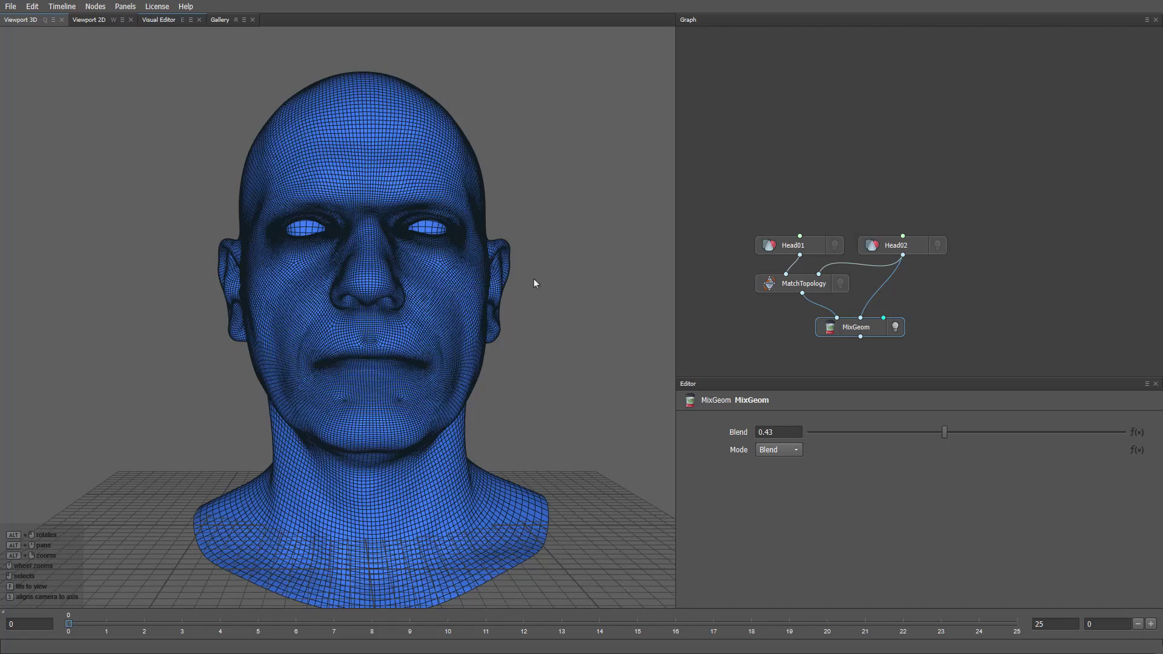
Step: Open the MatchTopology node in the Visual Editor to view both heads side by side
click(789, 290)
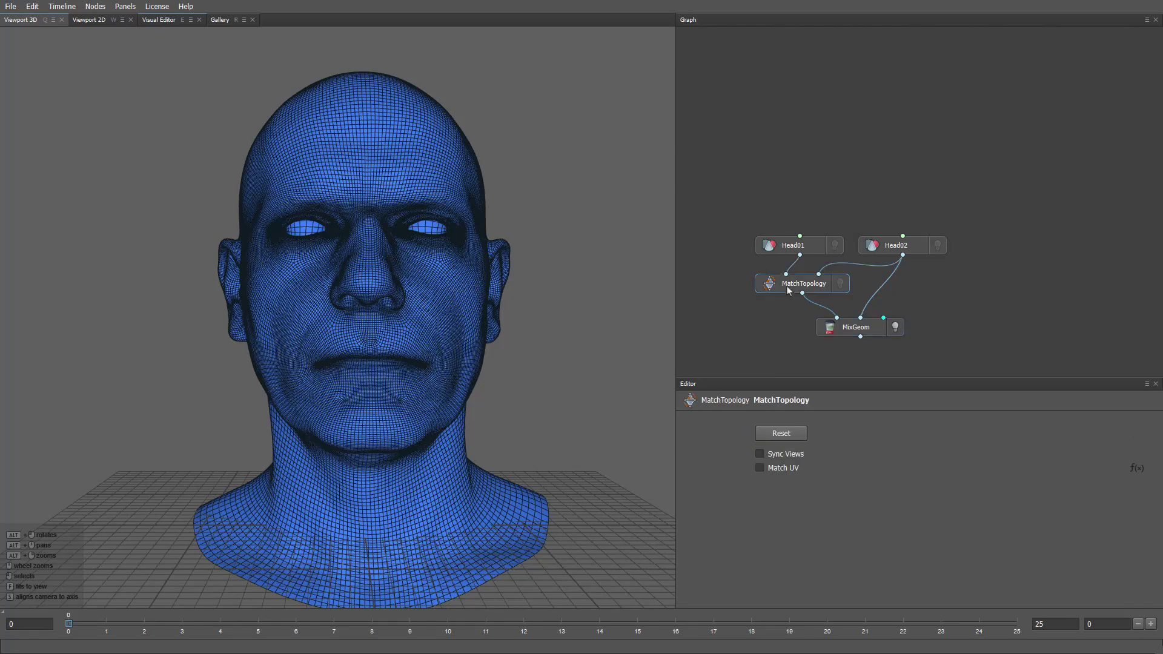
click(158, 20)
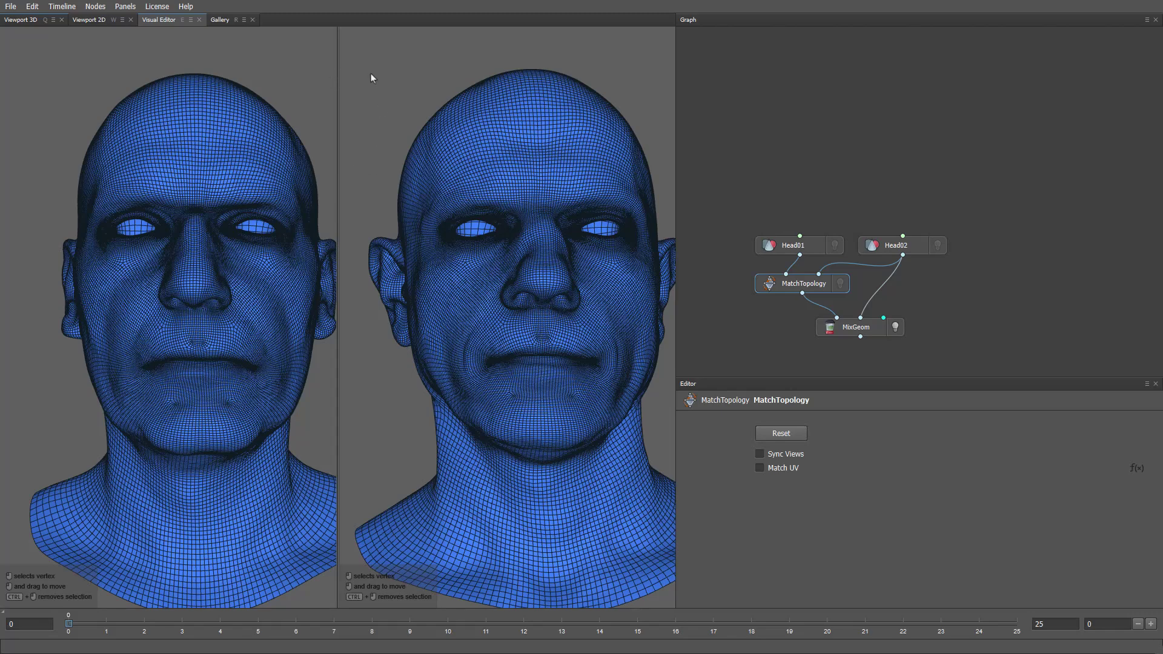
drag(127, 274, 210, 334)
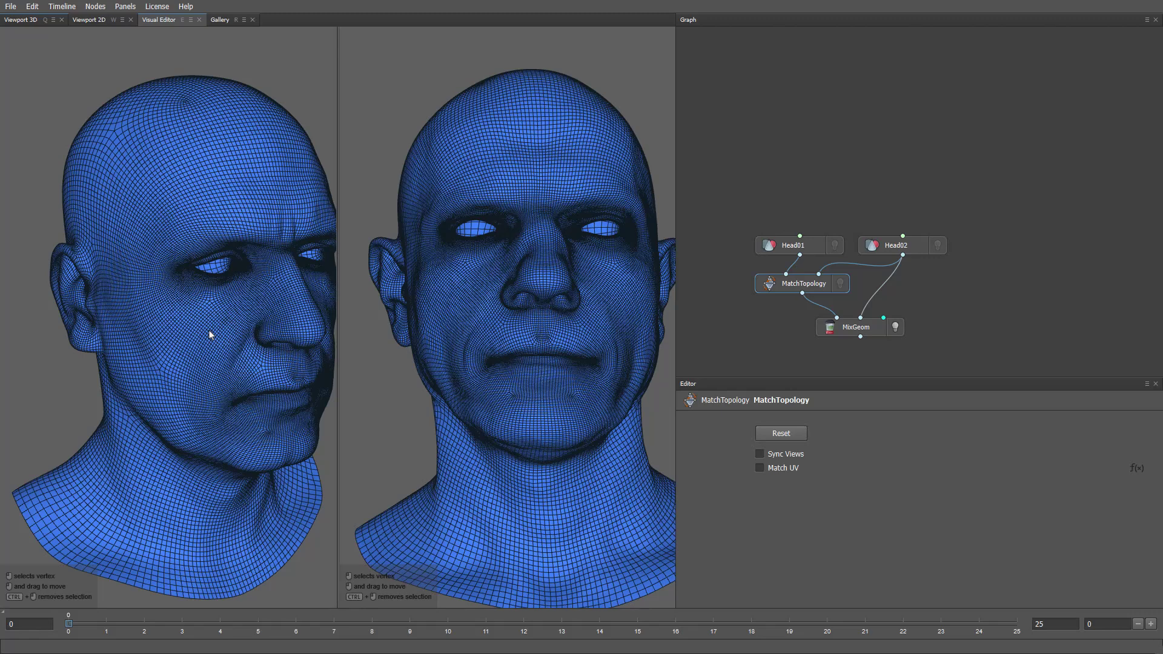
Step: Pick two matching vertex pairs on both heads, one below the eye and one beside the nostril
drag(211, 334, 219, 332)
scroll(225, 321, up, 5)
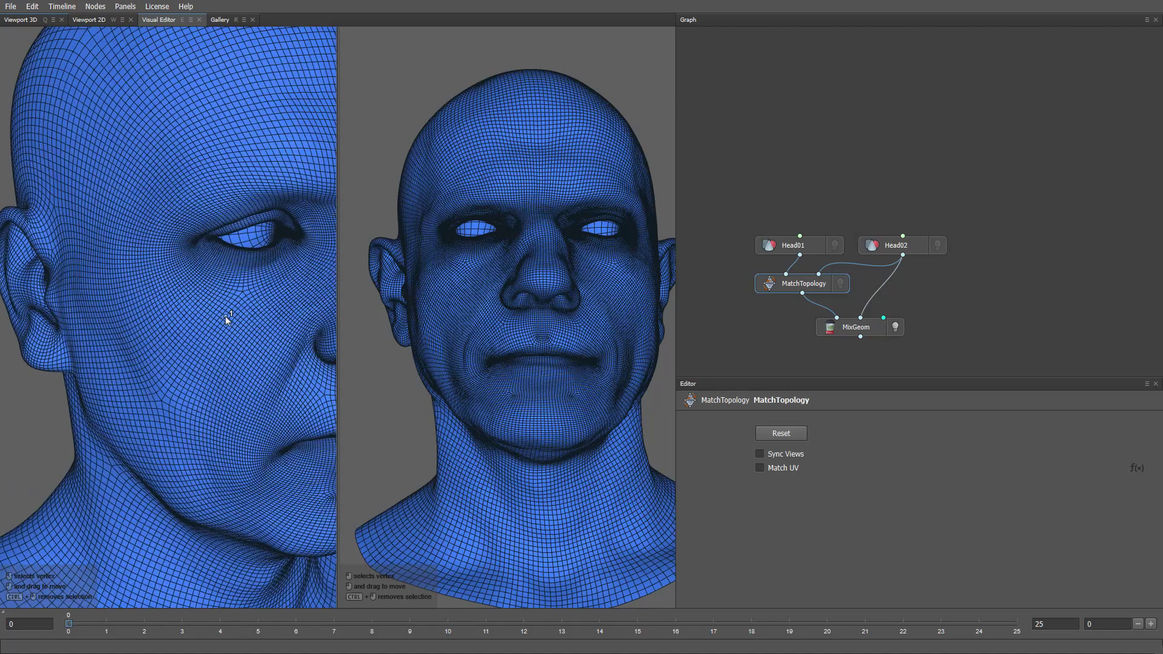
scroll(177, 322, up, 4)
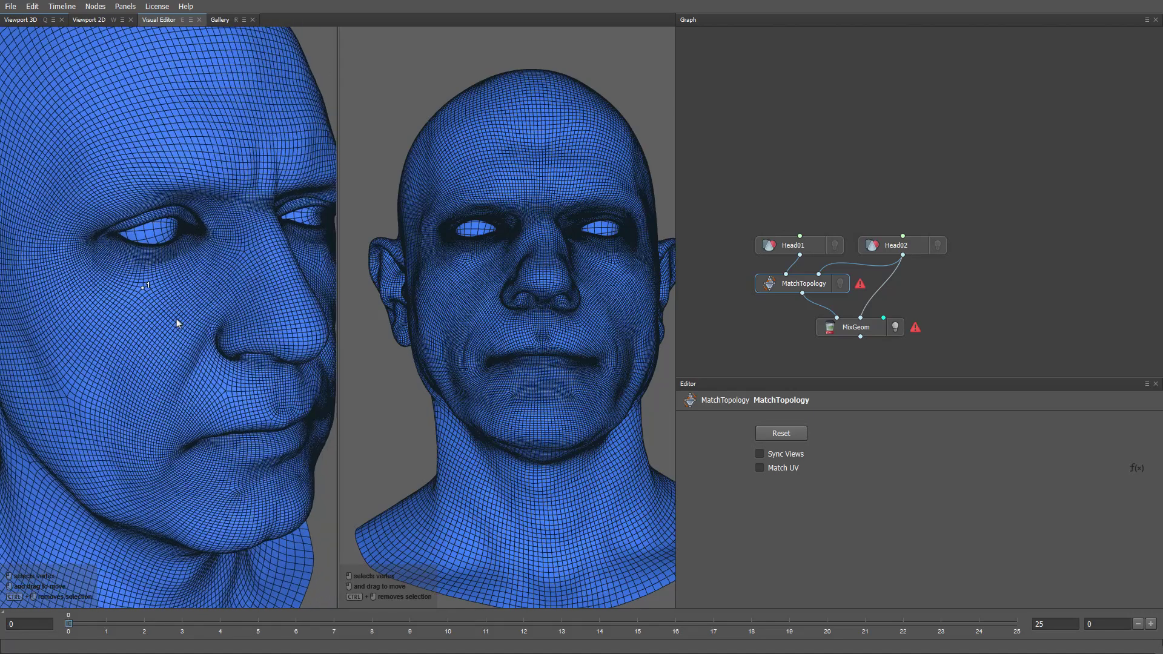
click(243, 341)
click(238, 335)
alt+drag(491, 323, 552, 331)
scroll(552, 331, up, 5)
click(571, 272)
middle_drag(581, 306, 519, 319)
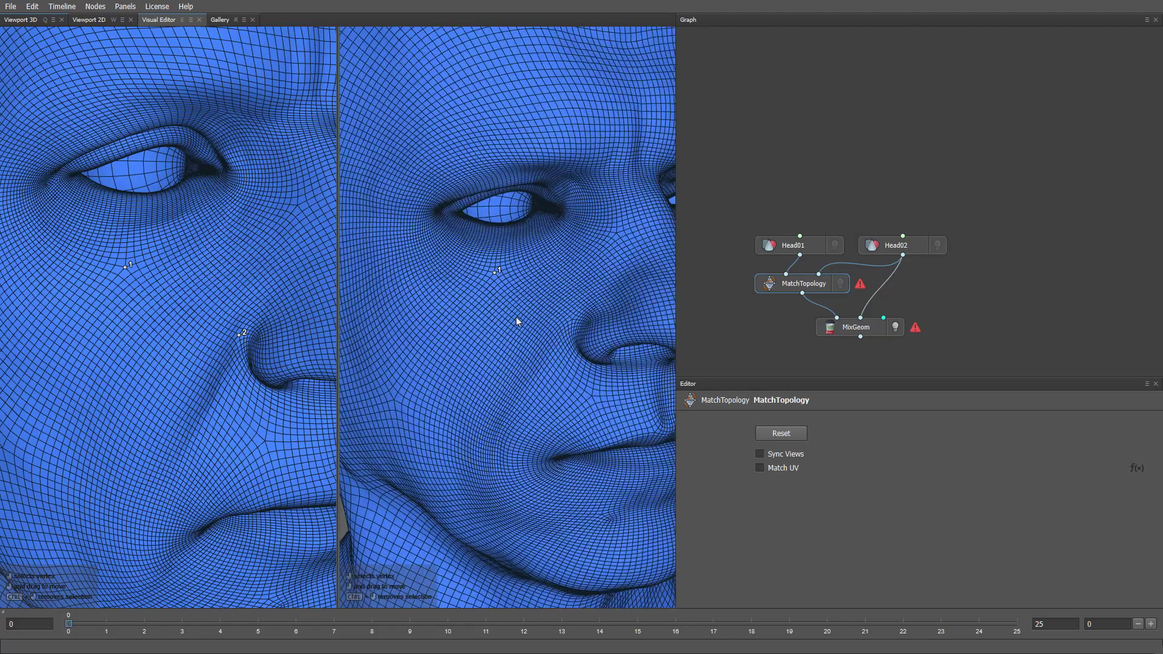
click(572, 319)
scroll(531, 314, down, 3)
Step: Reset the picked vertex pairs of MatchTopology and return to the 3D viewport
click(770, 432)
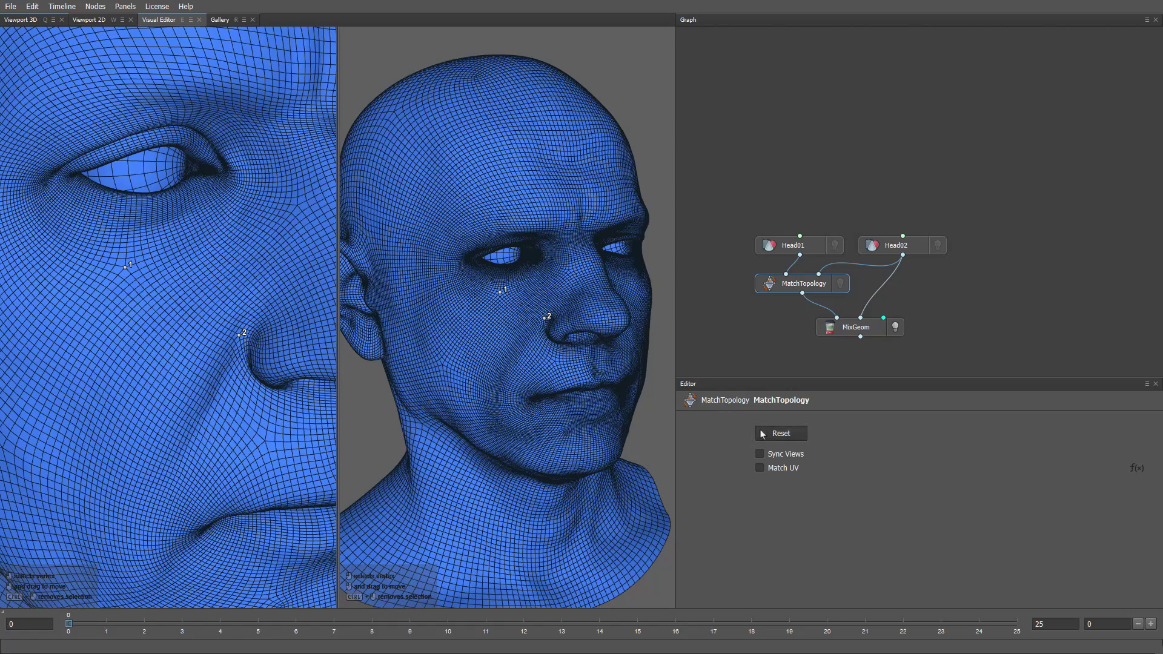
click(555, 113)
click(34, 21)
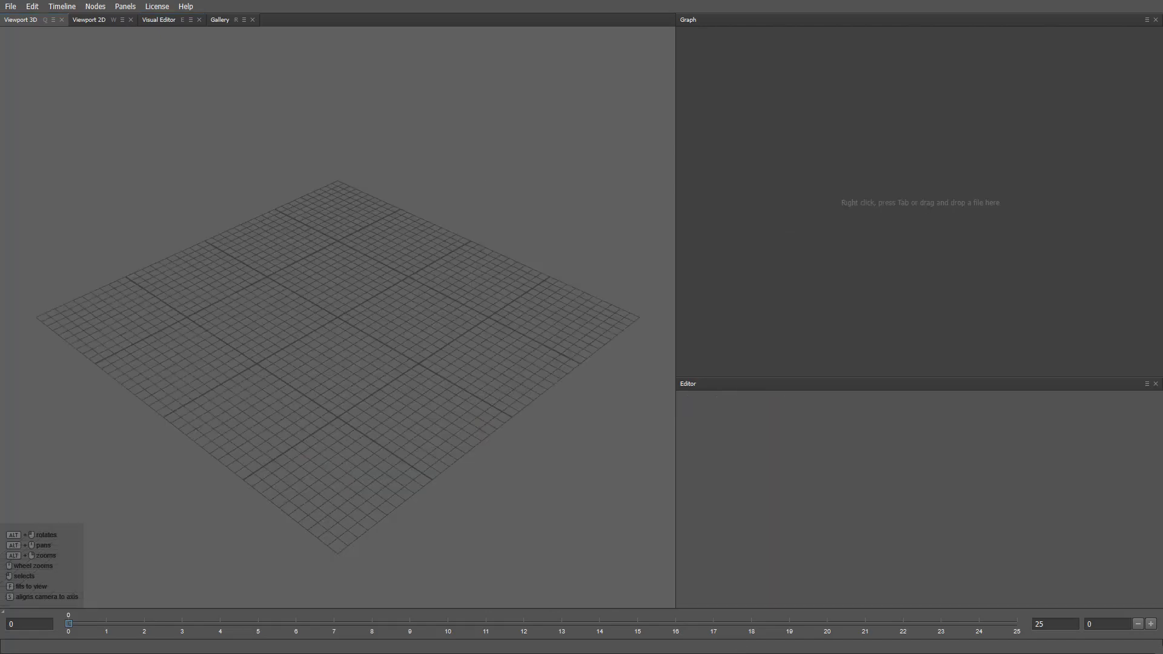
Step: Load the HandNeutral and HandScan OBJ files from the IntroductionToMatchTopology folder into the empty graph
key(alt+Tab)
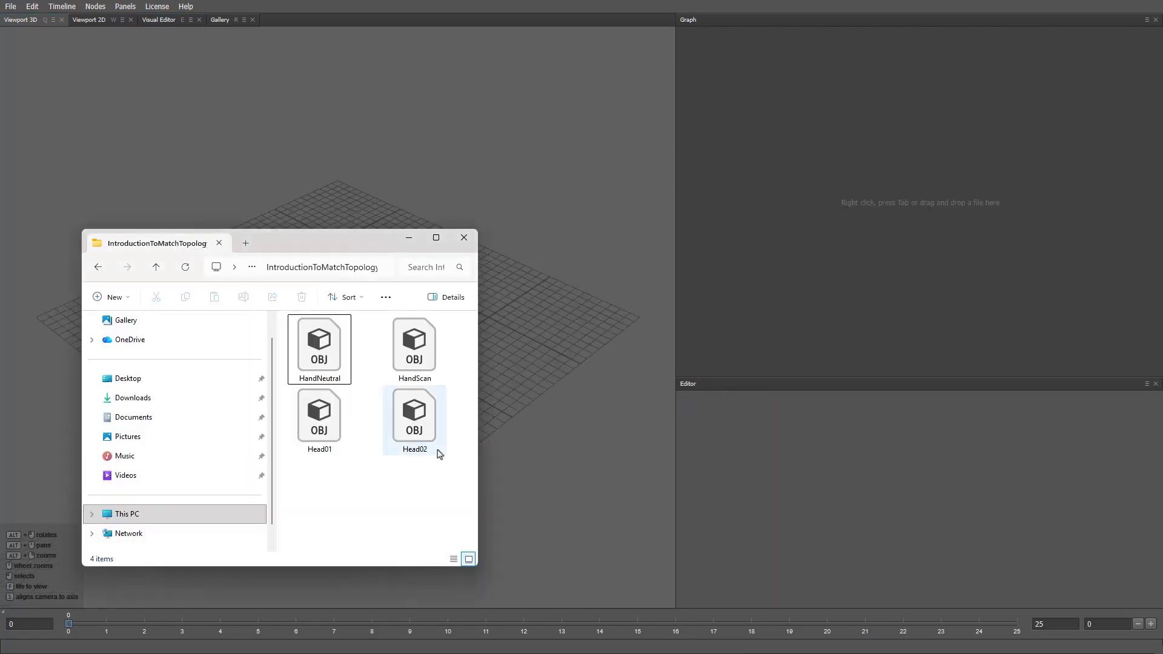
click(320, 355)
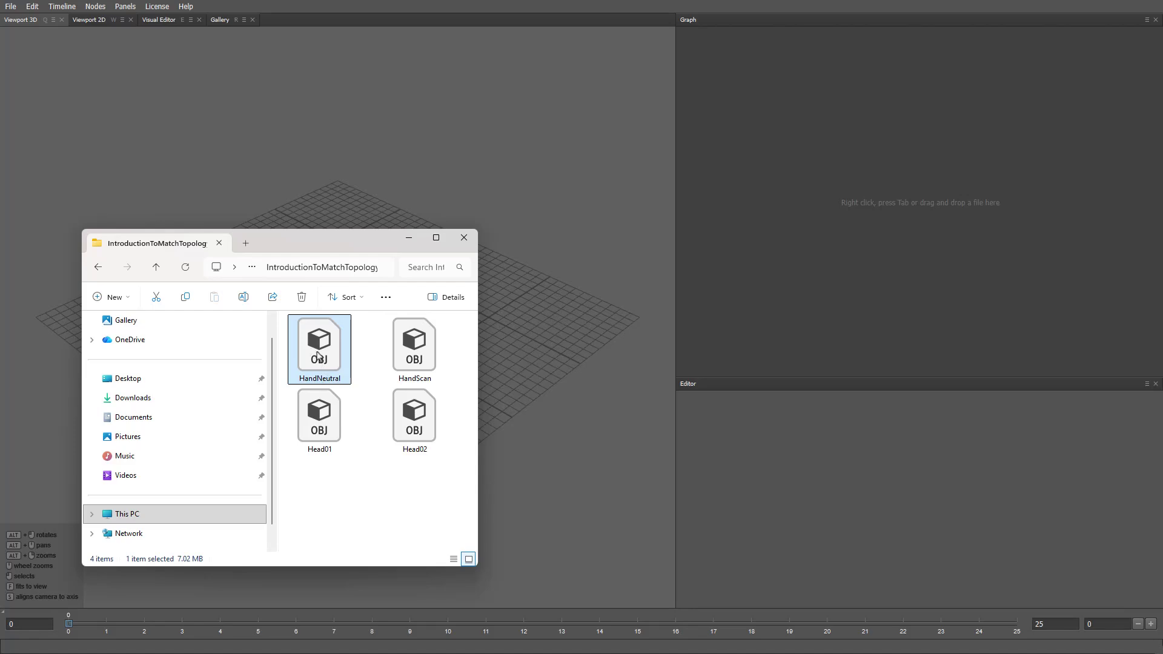
drag(321, 364, 775, 197)
drag(414, 355, 911, 198)
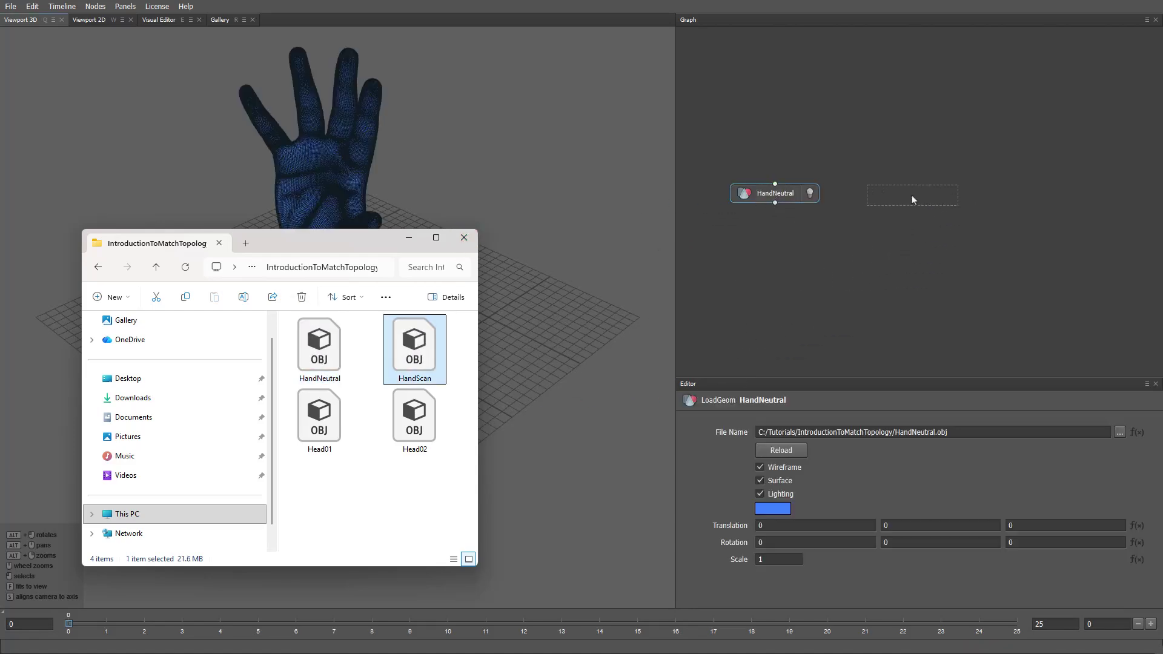
click(630, 140)
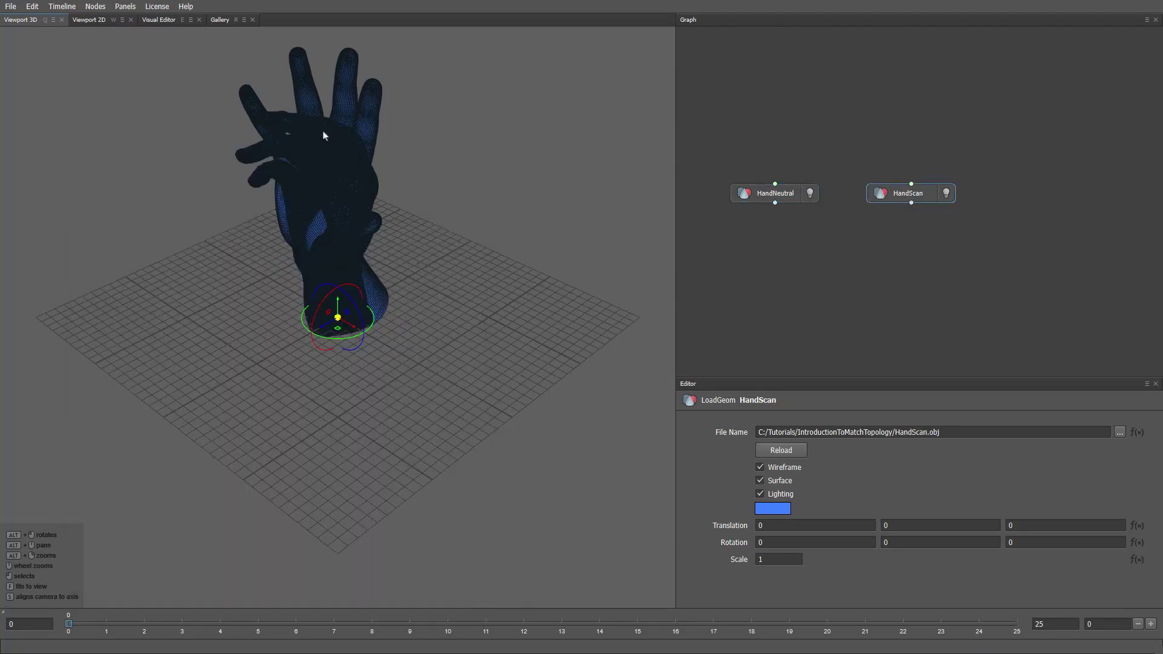
Step: Hide HandNeutral and turn off the wireframe display of HandScan
alt+middle_drag(324, 163, 321, 308)
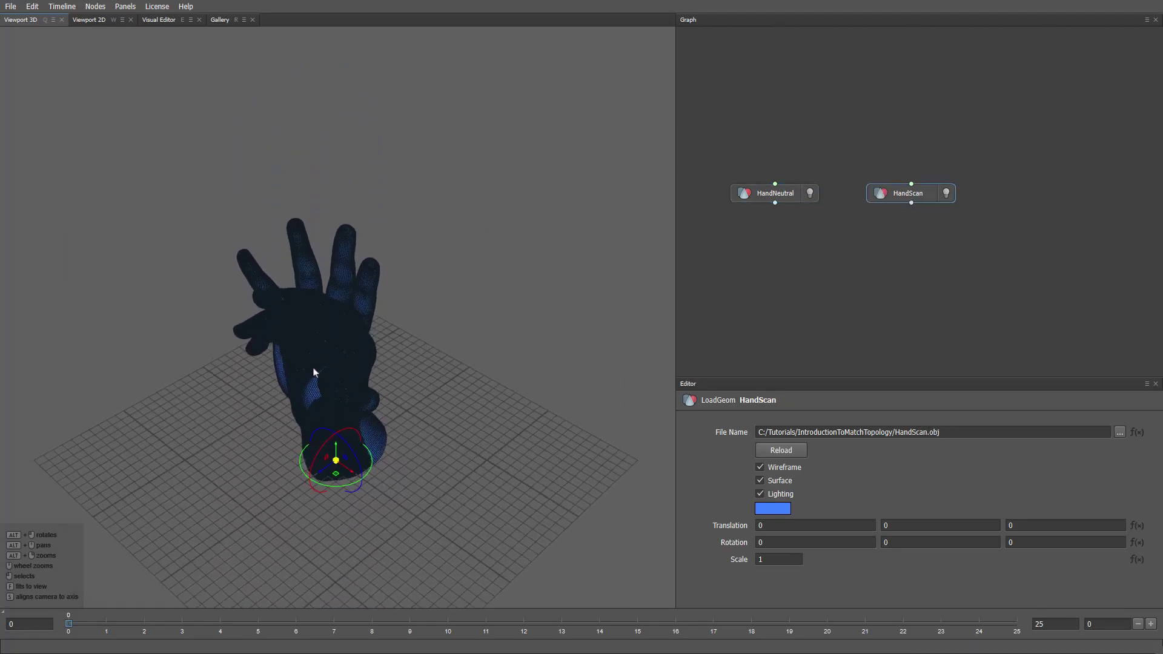
alt+right_drag(315, 369, 299, 405)
alt+drag(299, 405, 370, 377)
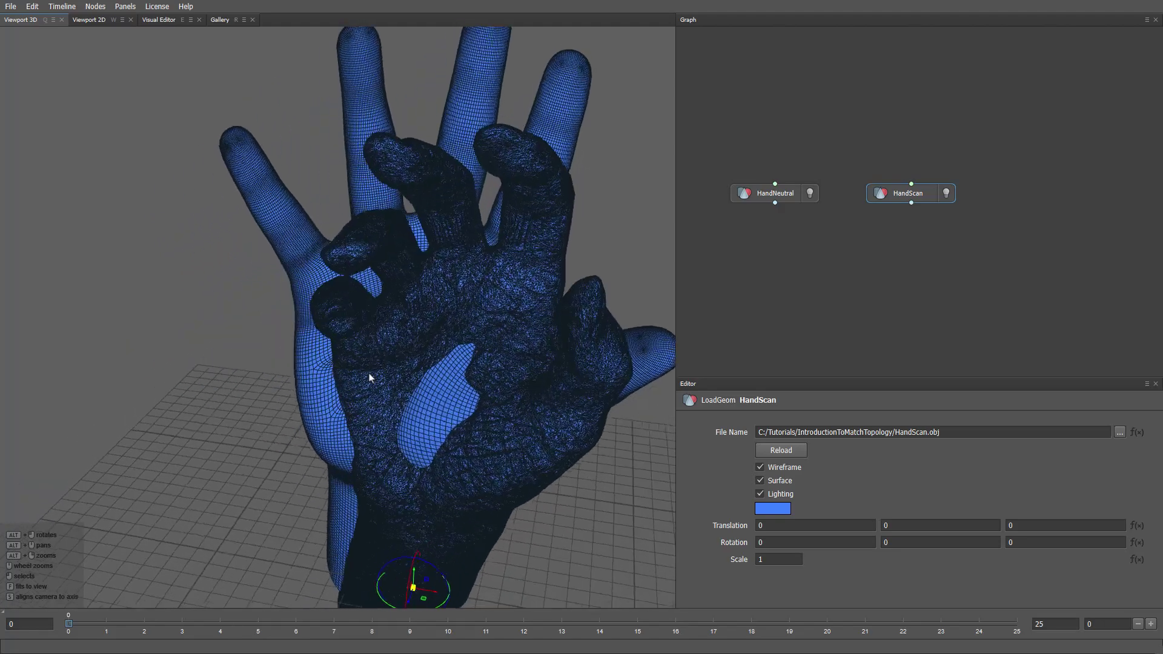
click(810, 193)
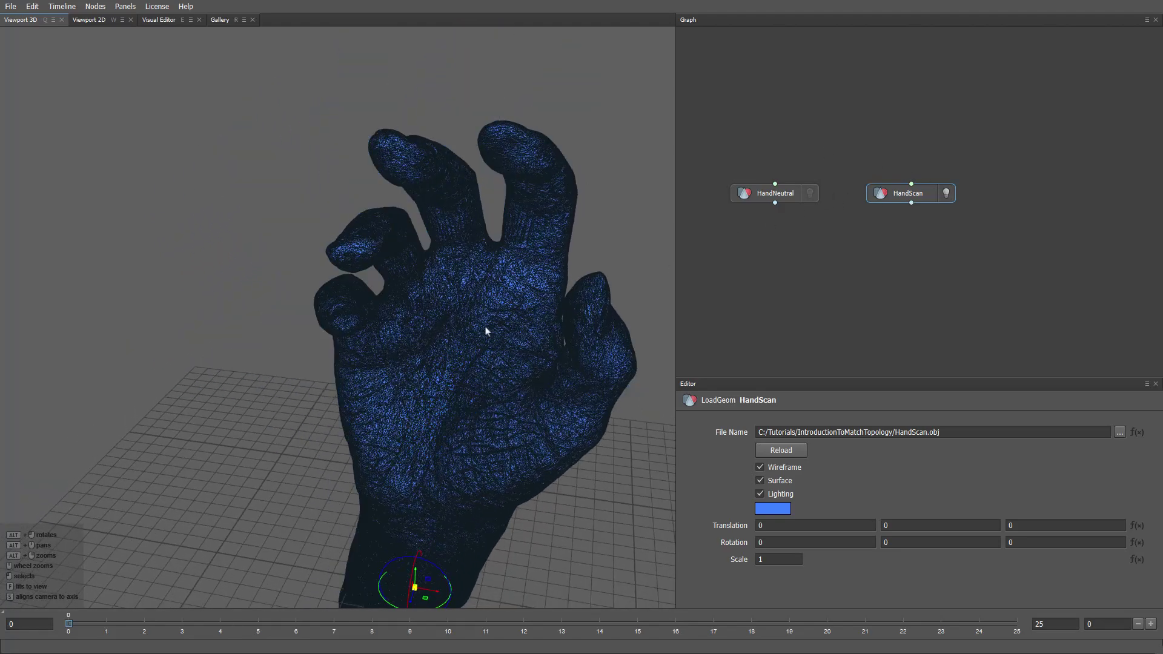
click(787, 470)
Step: Compare the shapes of HandNeutral and HandScan by showing them one at a time, and examine HandNeutral's mesh
alt+drag(391, 296, 754, 231)
click(807, 196)
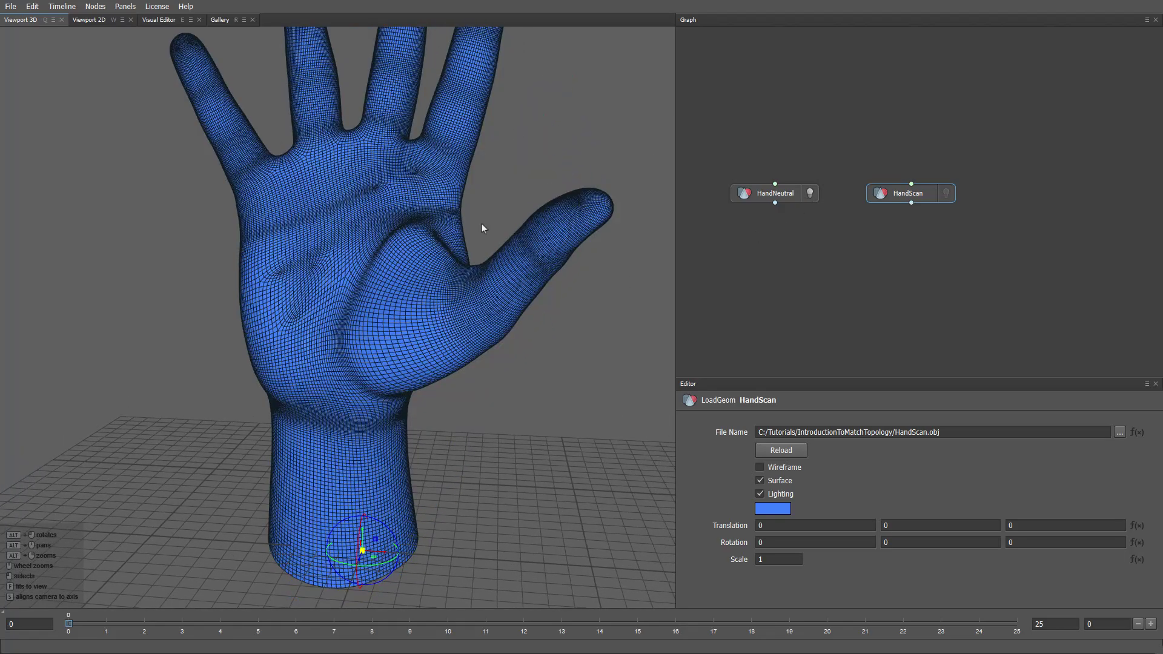
scroll(388, 470, down, 4)
click(945, 193)
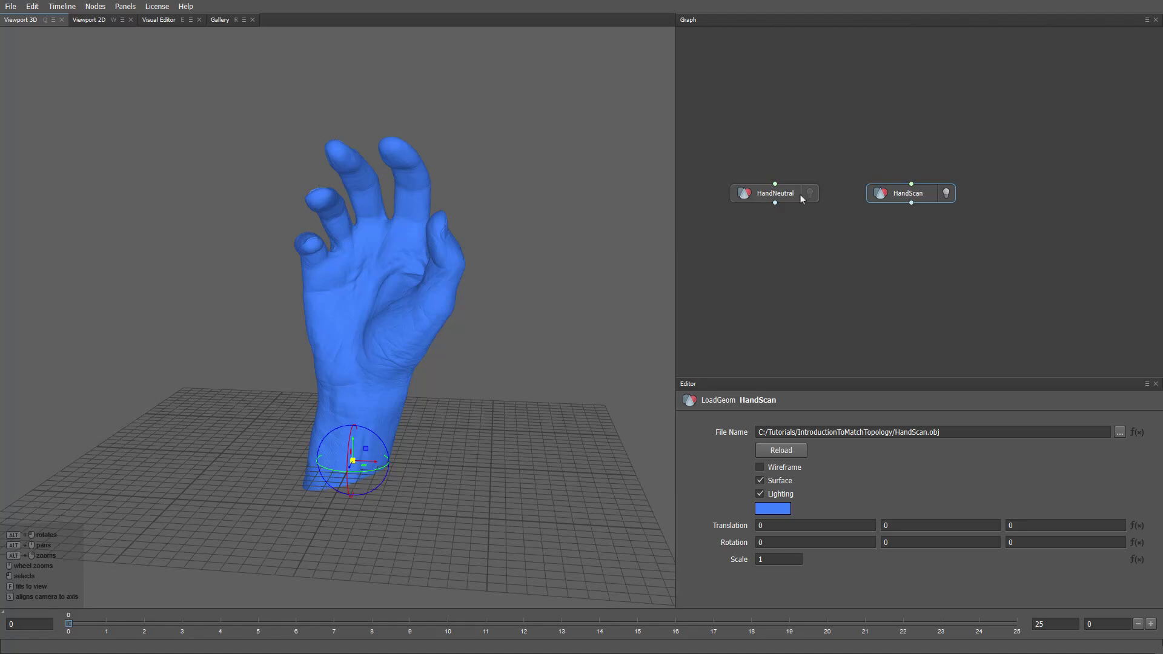
click(808, 194)
click(790, 196)
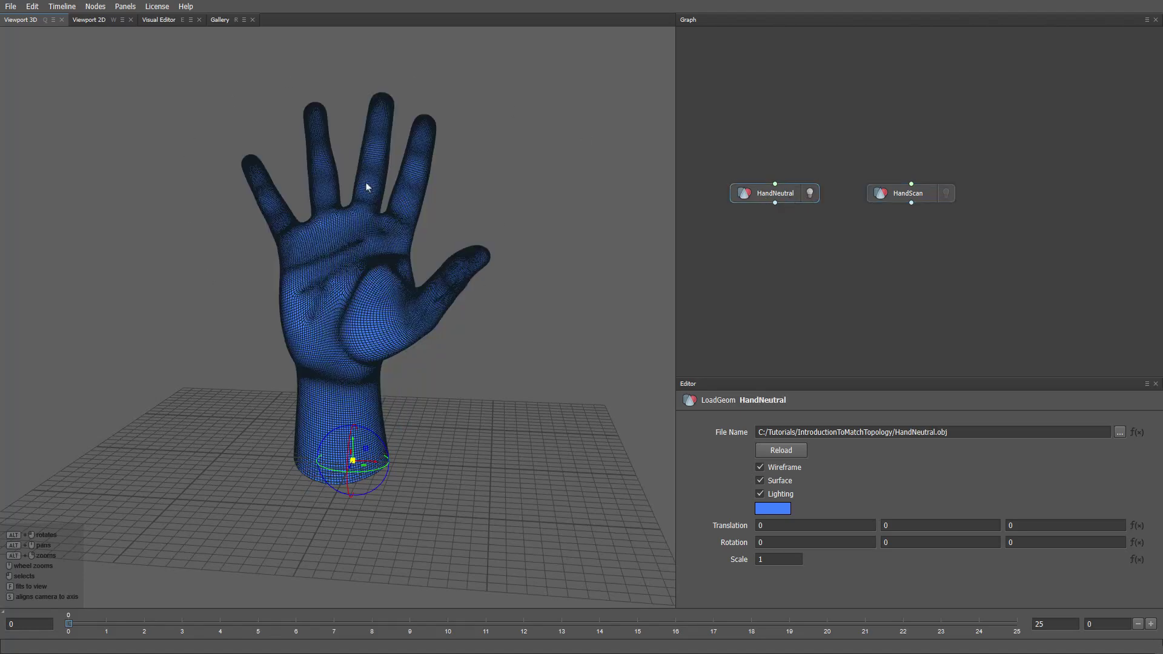
scroll(364, 187, up, 3)
alt+middle_drag(435, 238, 432, 297)
Step: Add an UnsubdivideGeom node fed by HandNeutral and set its Subdivisions to 2
key(Tab)
text(unsi)
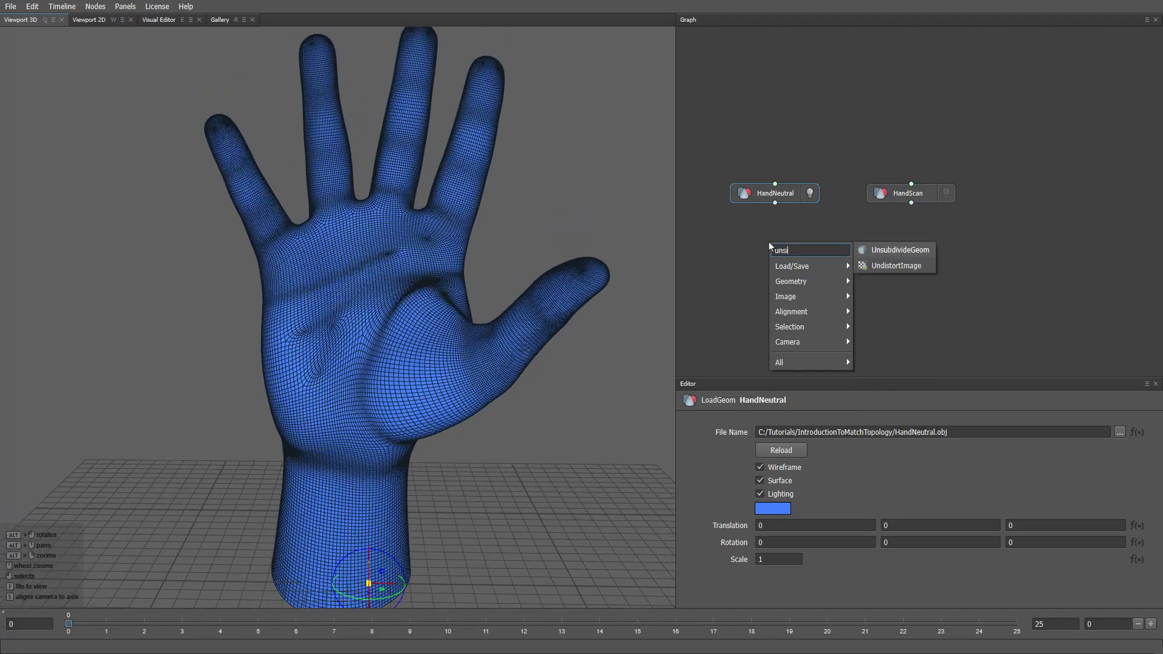
key(Return)
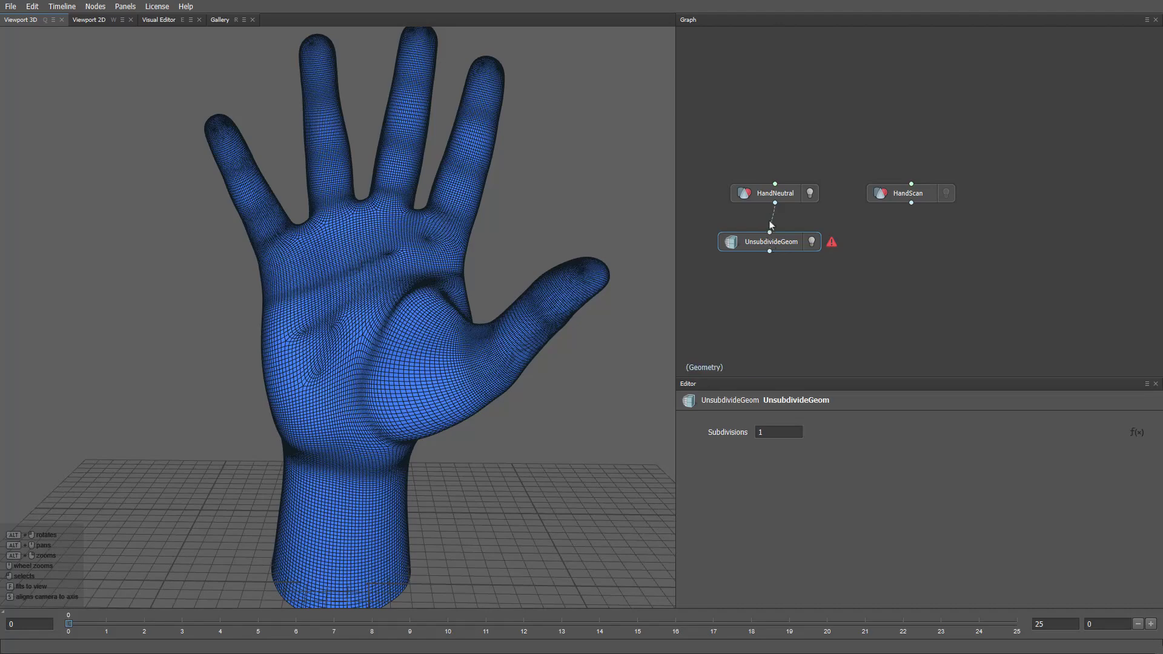
key(BackSpace)
text(2)
click(854, 434)
Step: Place the UnsubdivideGeom node directly beneath HandNeutral and display only its low-poly result
click(810, 194)
drag(748, 237, 754, 225)
click(809, 195)
click(817, 229)
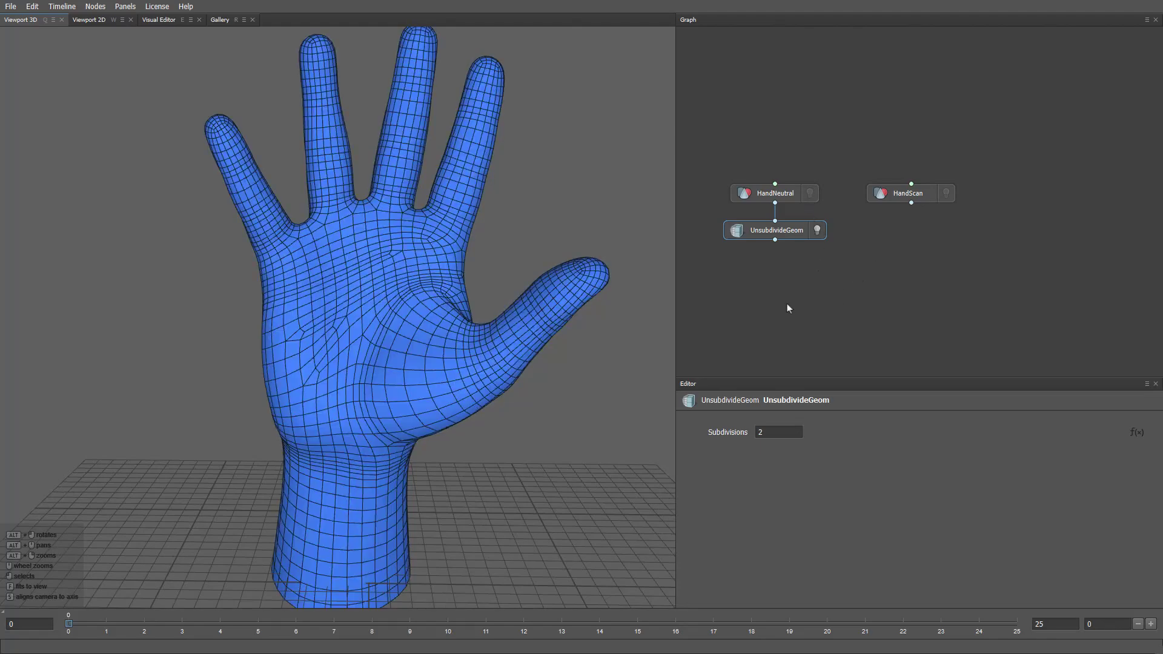
Step: Add a FastWrapping node beneath UnsubdivideGeom, fed by UnsubdivideGeom as its first input and HandScan as its second
right_click(767, 311)
text(fast)
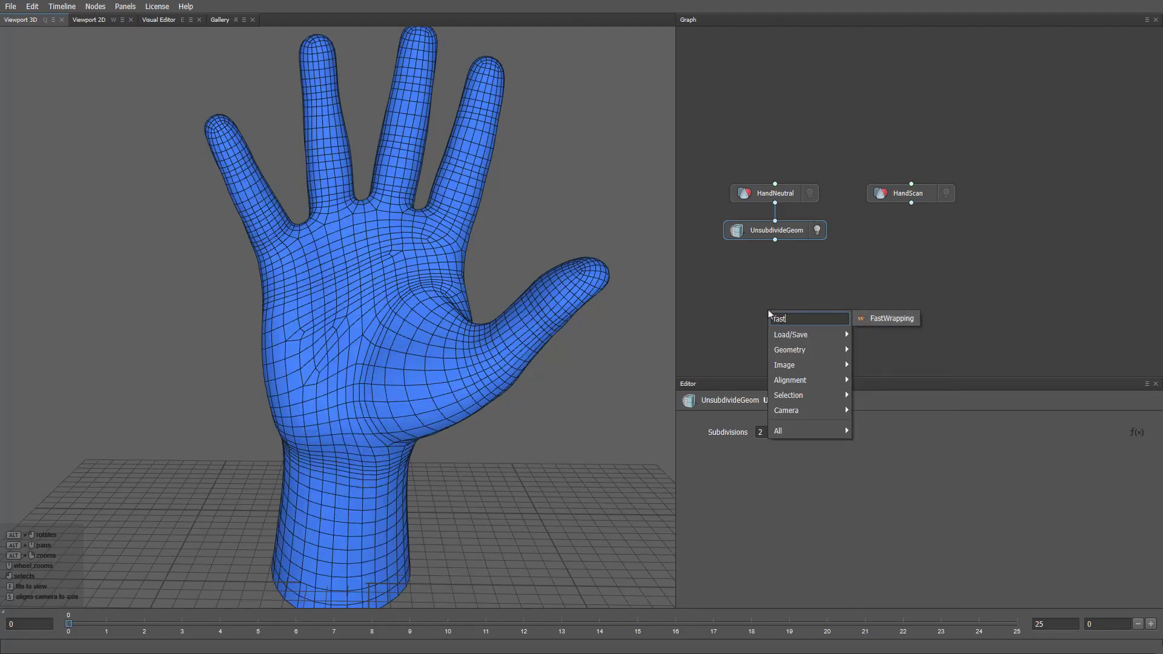
key(Return)
drag(769, 313, 775, 241)
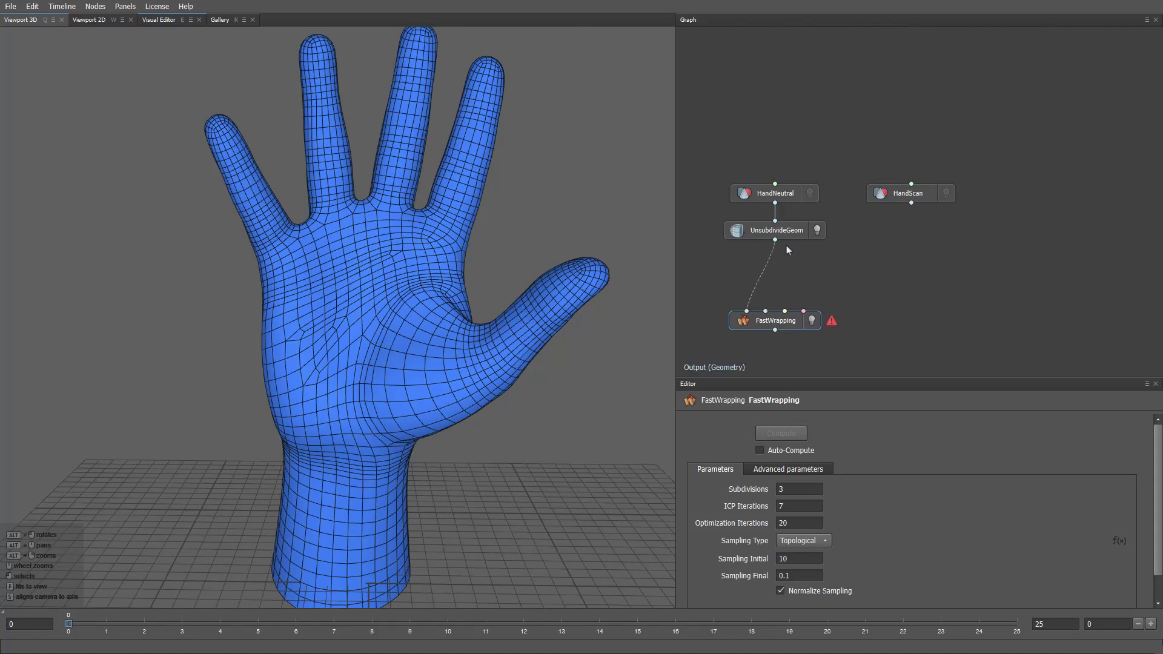
drag(765, 311, 912, 204)
Step: Add a SelectPointPairs node fed by UnsubdivideGeom and HandScan
key(Tab)
text(selectptp)
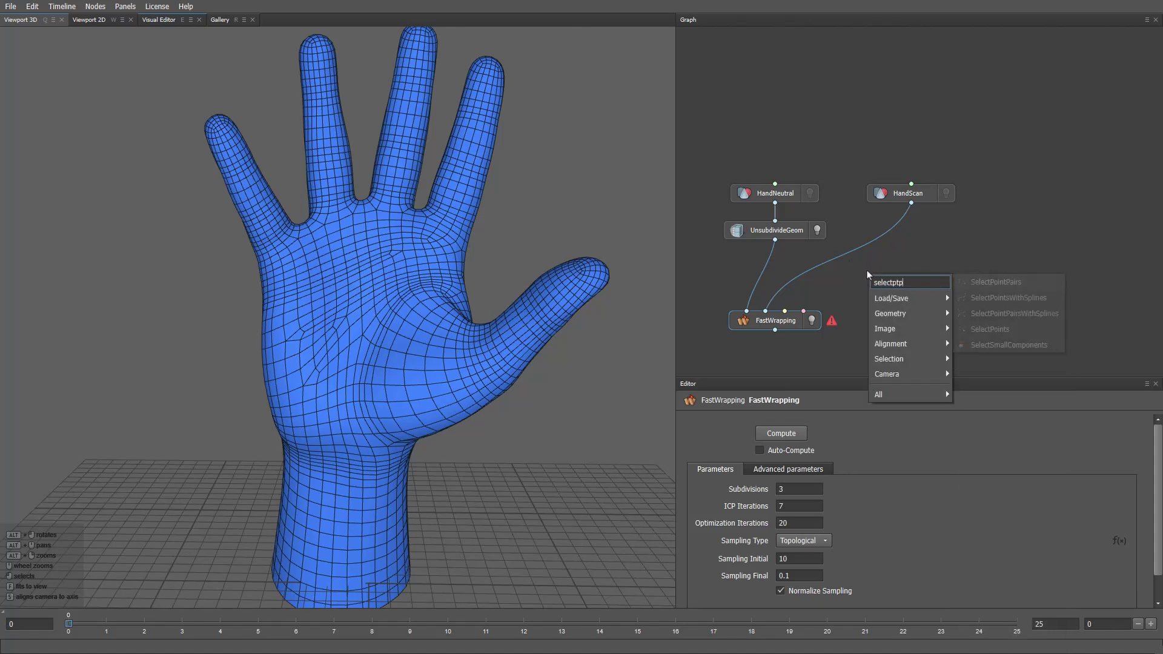
key(Return)
drag(852, 264, 911, 202)
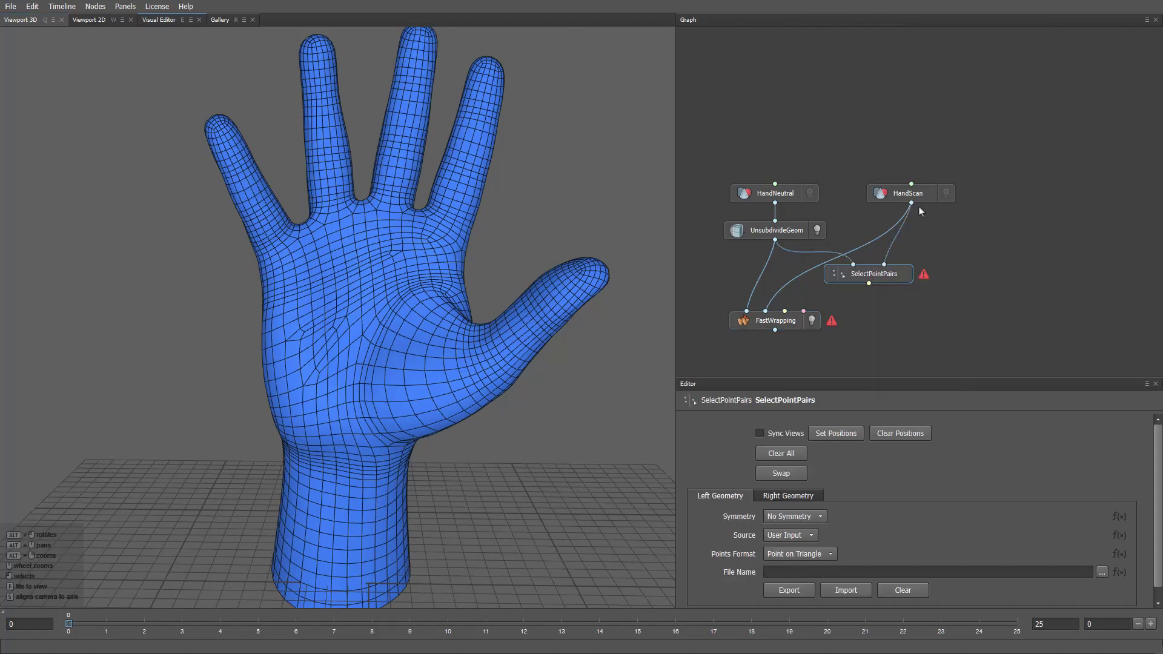
Step: Place corresponding point pairs on the matching fingertips of the neutral hand and the scan, and return to the 3D view
click(171, 21)
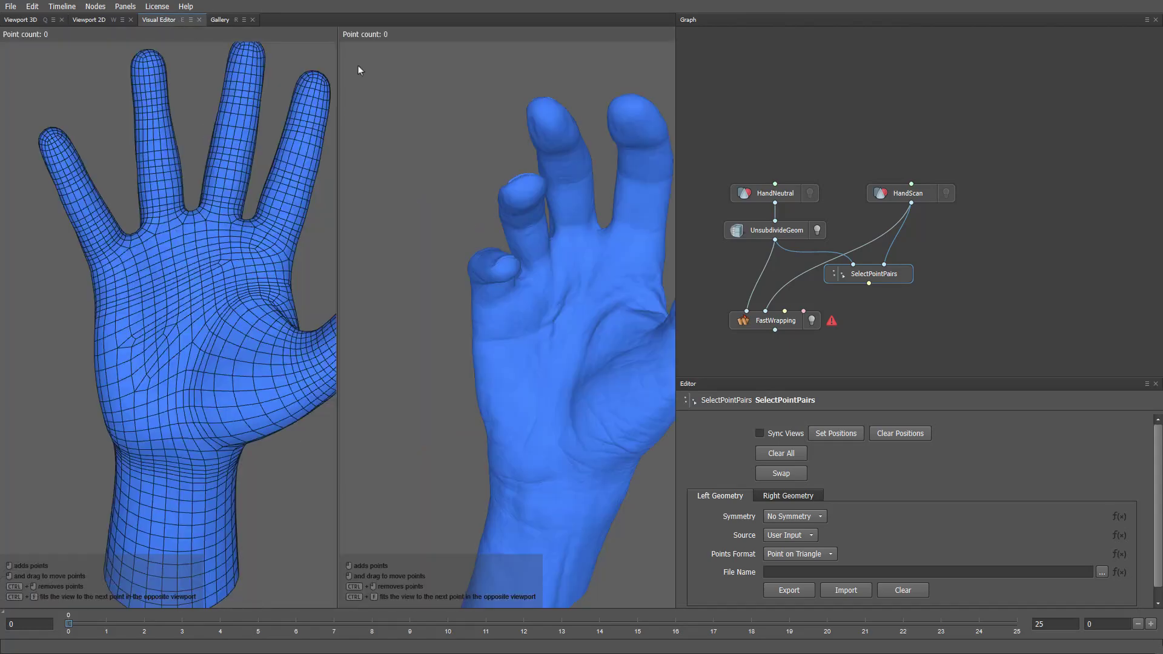
middle_drag(259, 232, 94, 293)
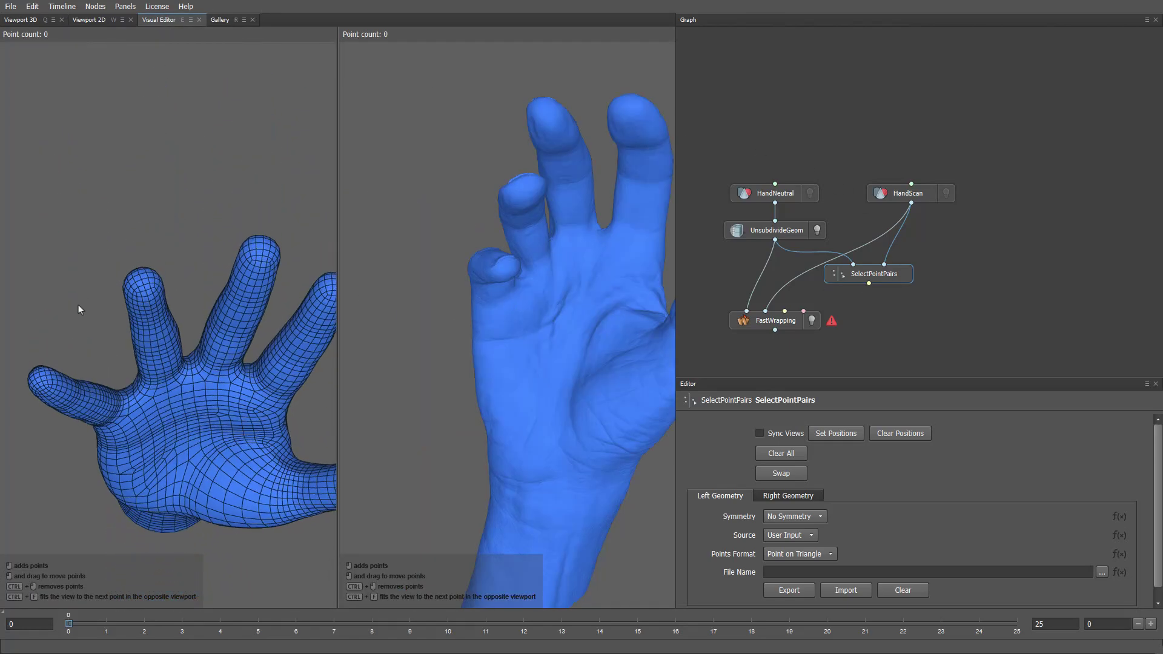
click(36, 376)
click(528, 185)
click(260, 242)
key(q)
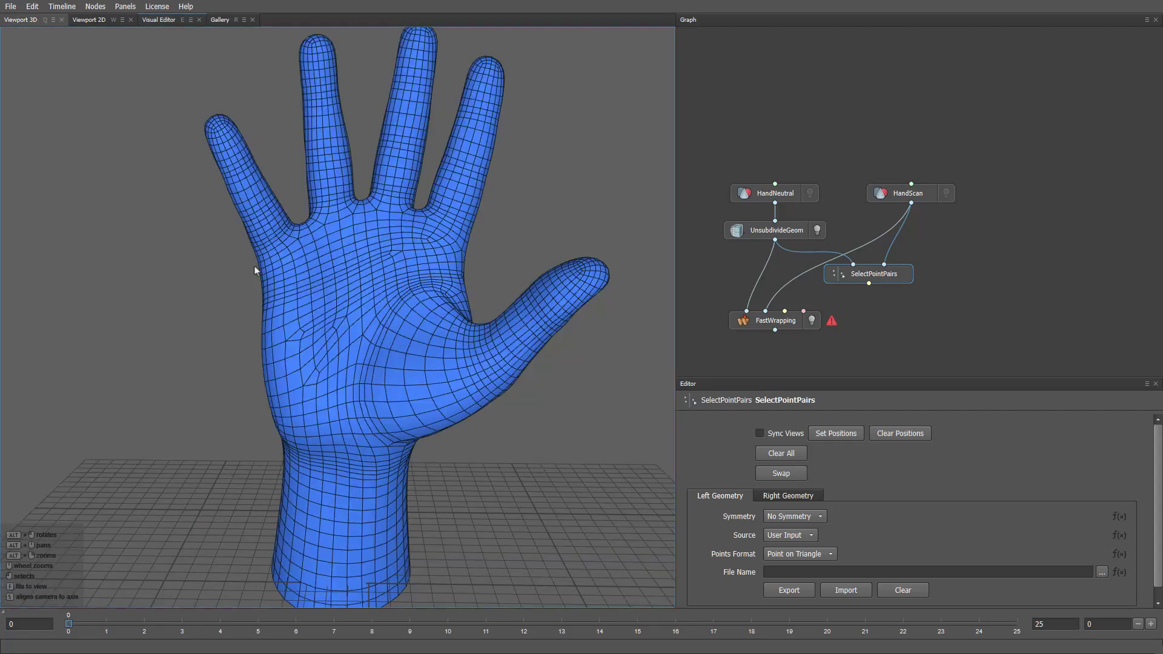
Step: Feed the SelectPointPairs output into the point correspondences input of FastWrapping and compute the wrapping
drag(785, 311, 855, 287)
click(769, 327)
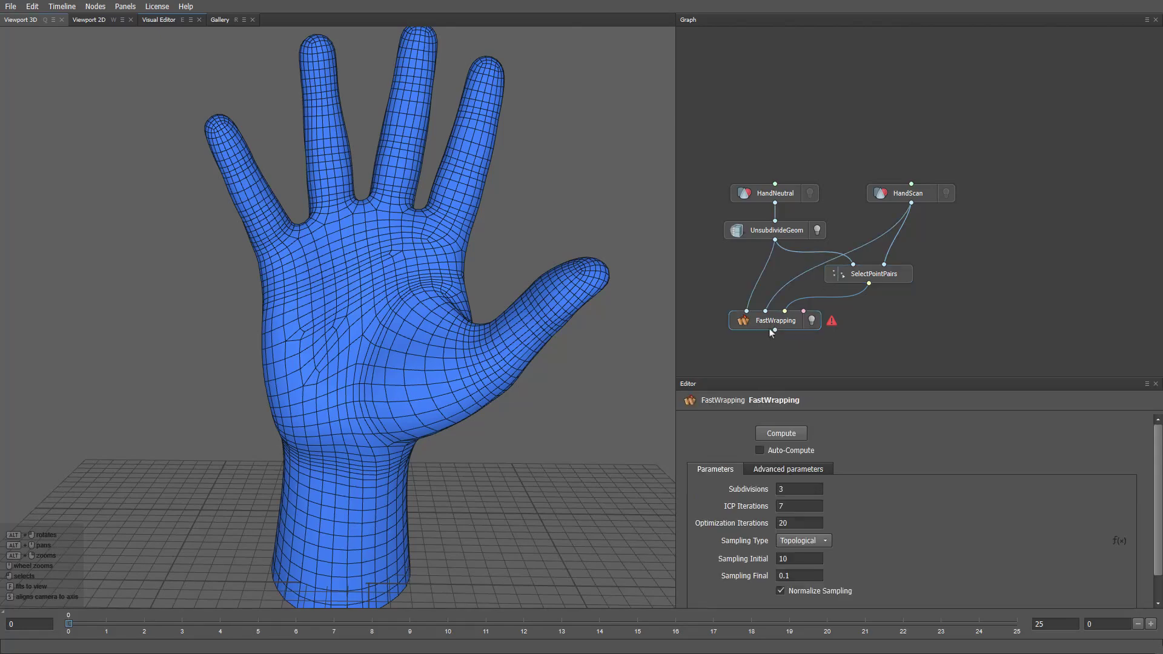
click(767, 429)
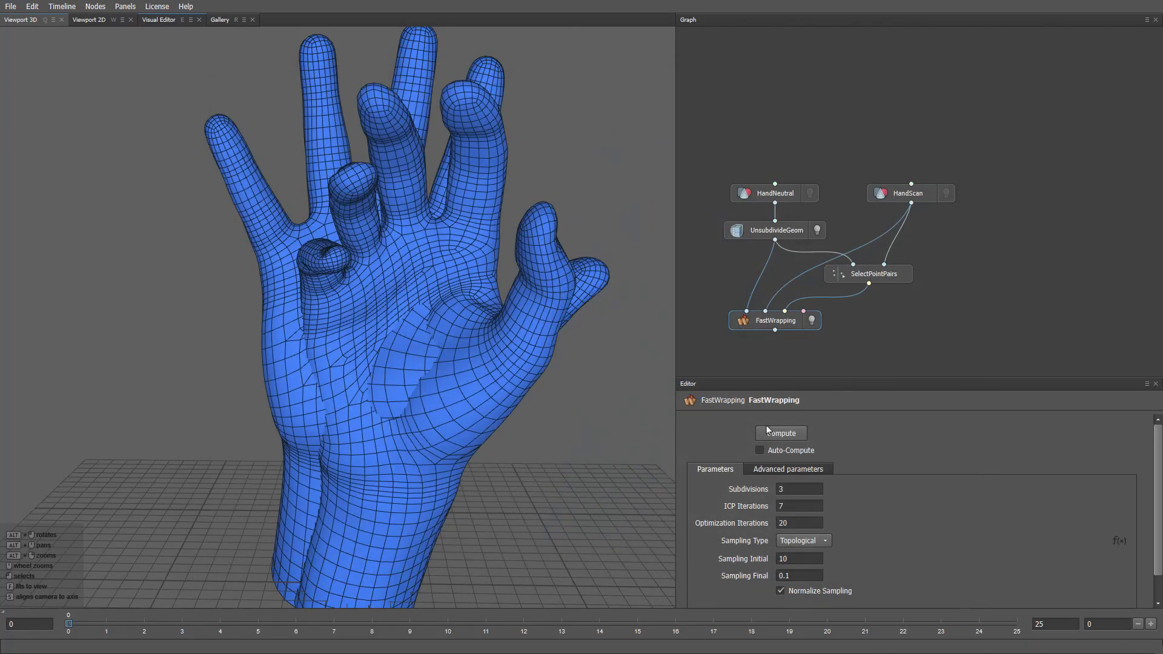
Step: Hide UnsubdivideGeom and compare the FastWrapping result with HandScan by showing them alternately
click(816, 230)
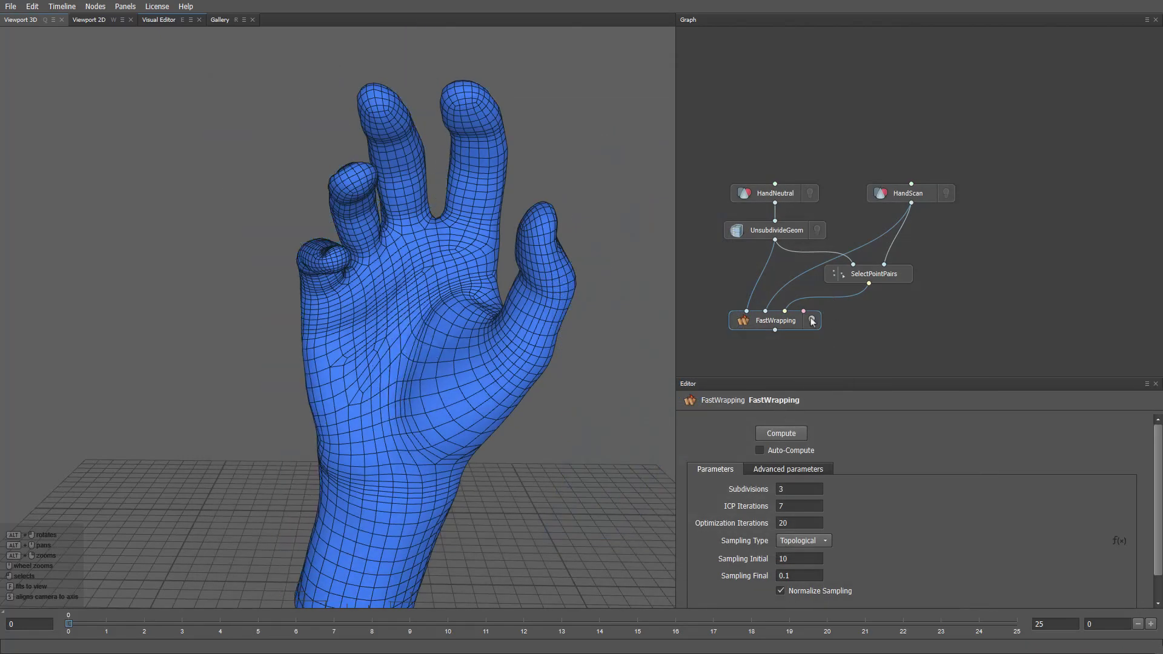
alt+drag(378, 260, 312, 254)
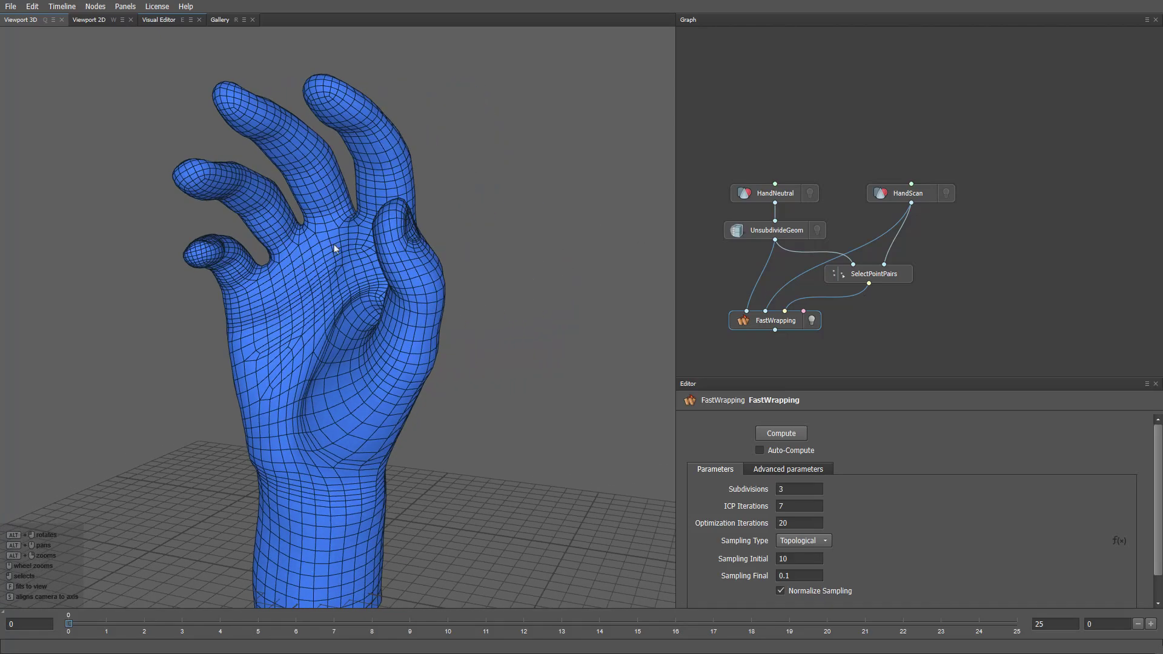
click(942, 193)
key(d)
key(d)
key(d)
key(d)
key(d)
key(d)
key(d)
Step: Add a SubdivideGeom node fed by FastWrapping and set its Subdivisions to 2
middle_drag(774, 331, 786, 266)
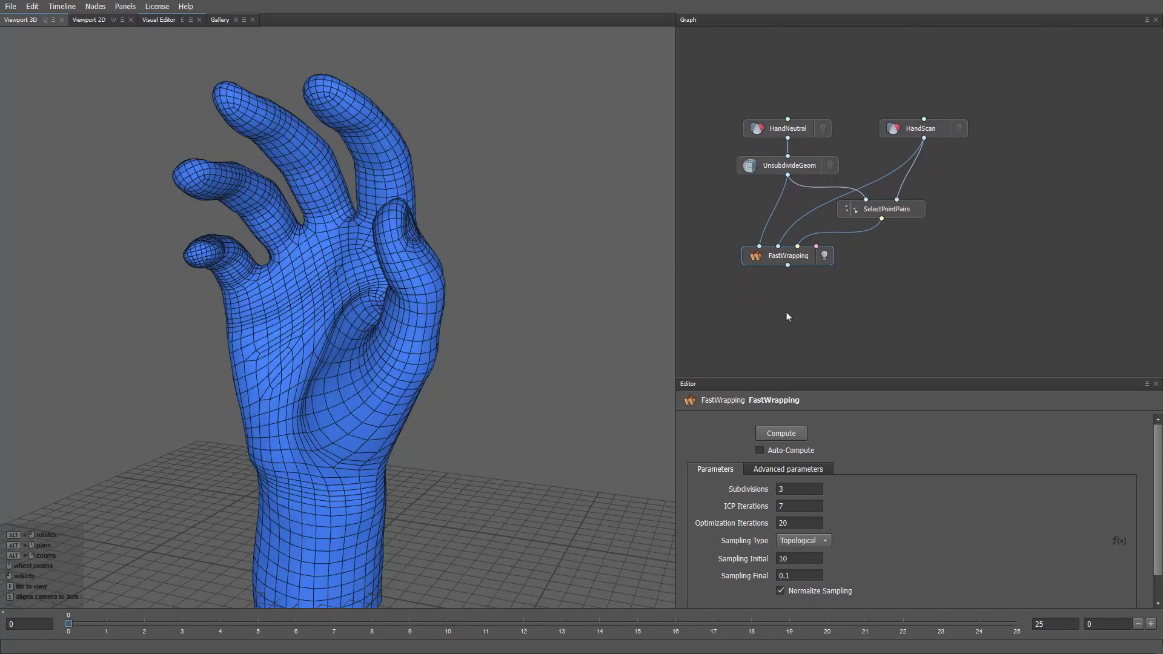
key(Tab)
text(subd)
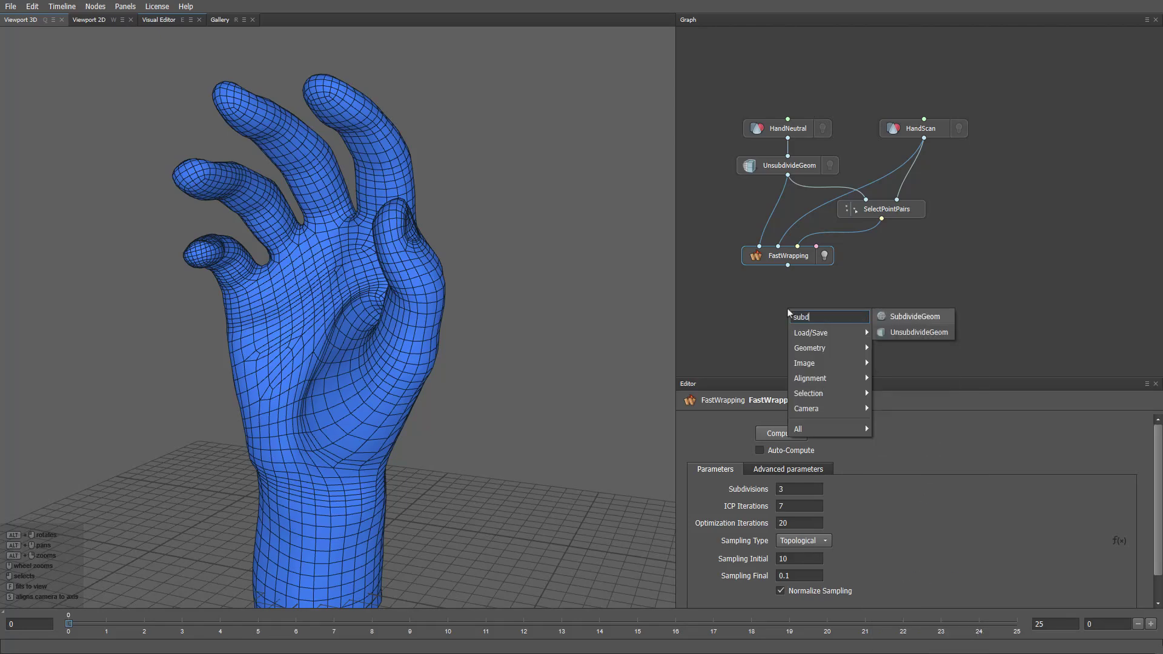
key(Return)
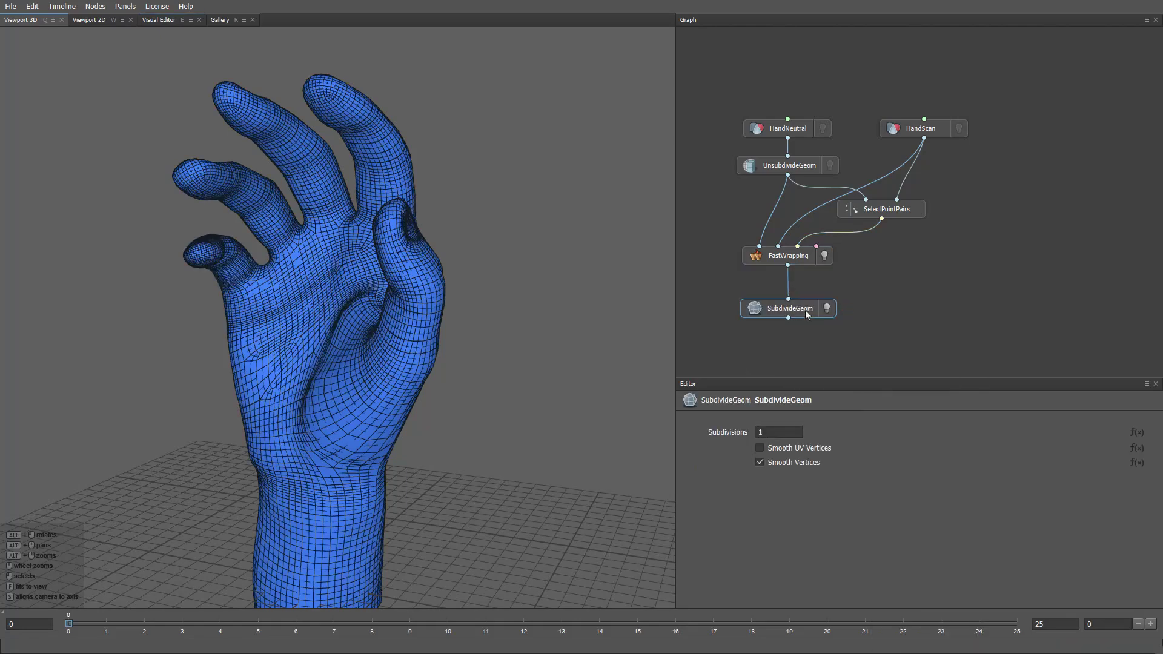
double_click(789, 429)
text(2)
key(Return)
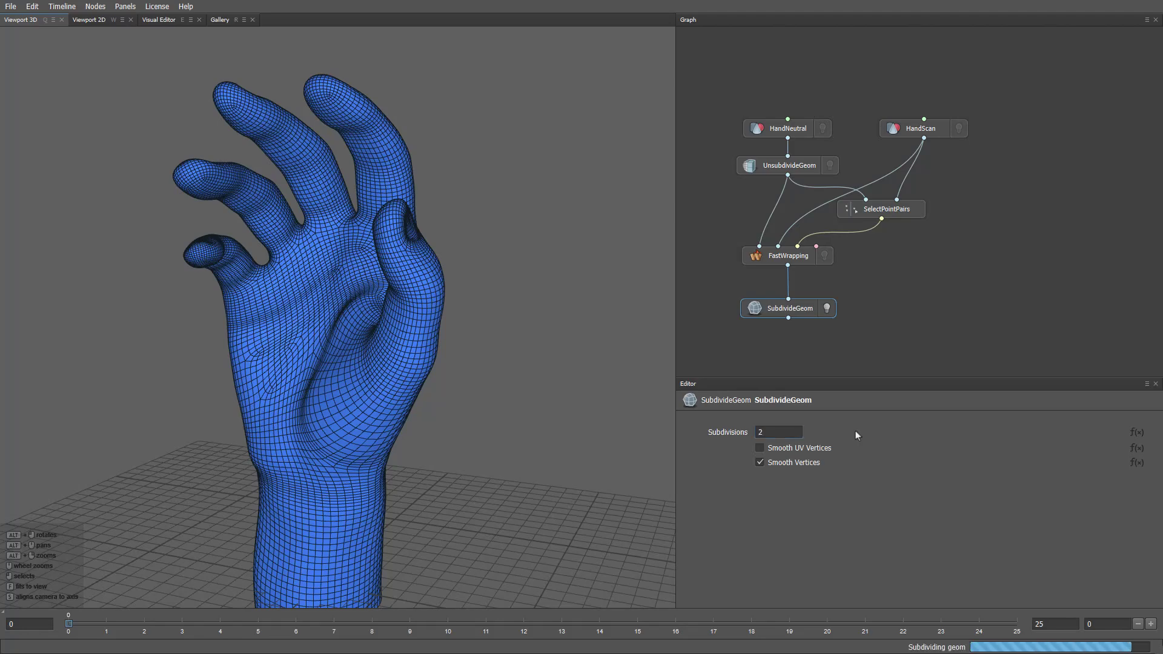
Step: Add a second FastWrapping node fed by SubdivideGeom and HandScan, and compute it
middle_drag(751, 342, 775, 284)
right_click(800, 307)
text(fastwra)
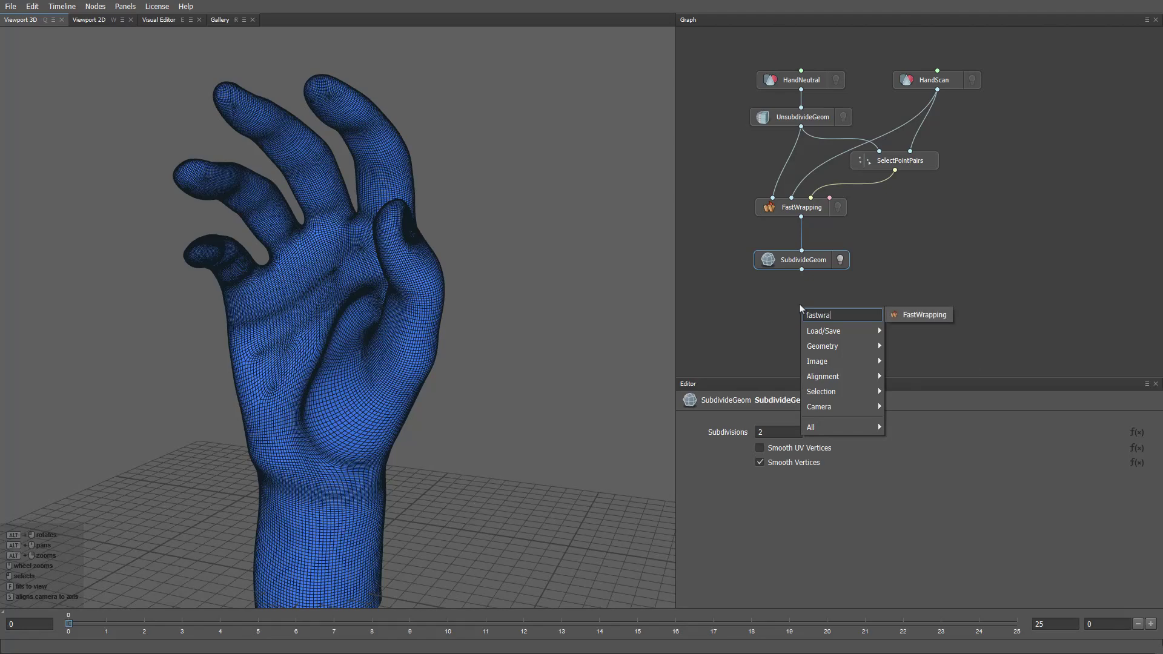
key(Return)
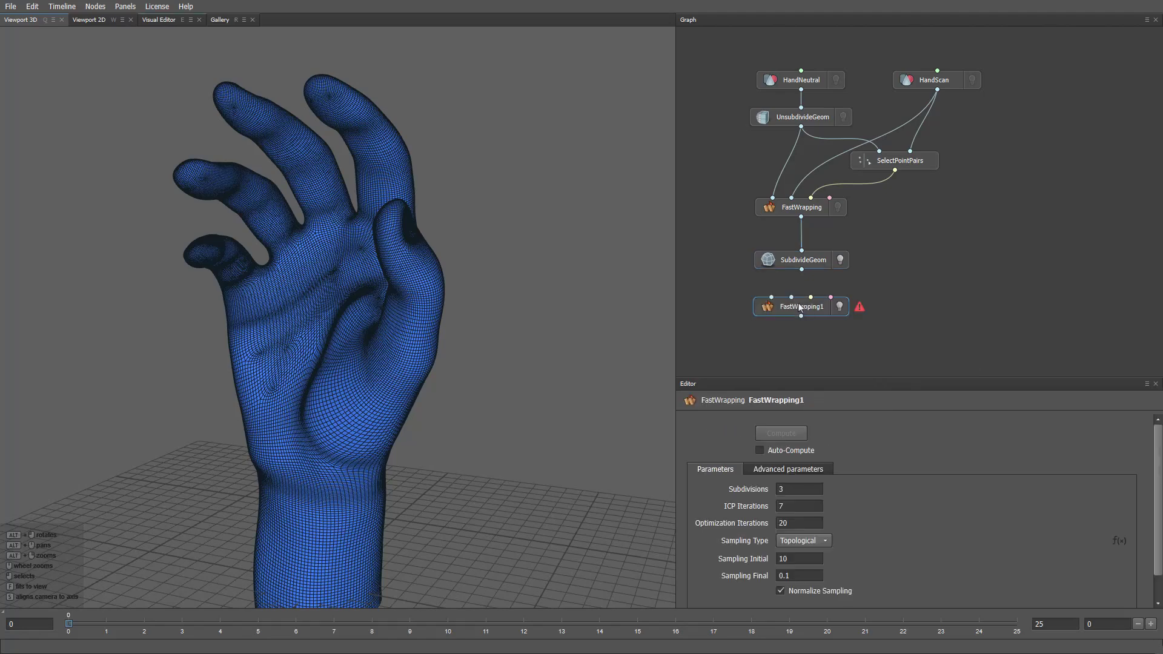
drag(801, 270, 937, 91)
drag(915, 163, 884, 160)
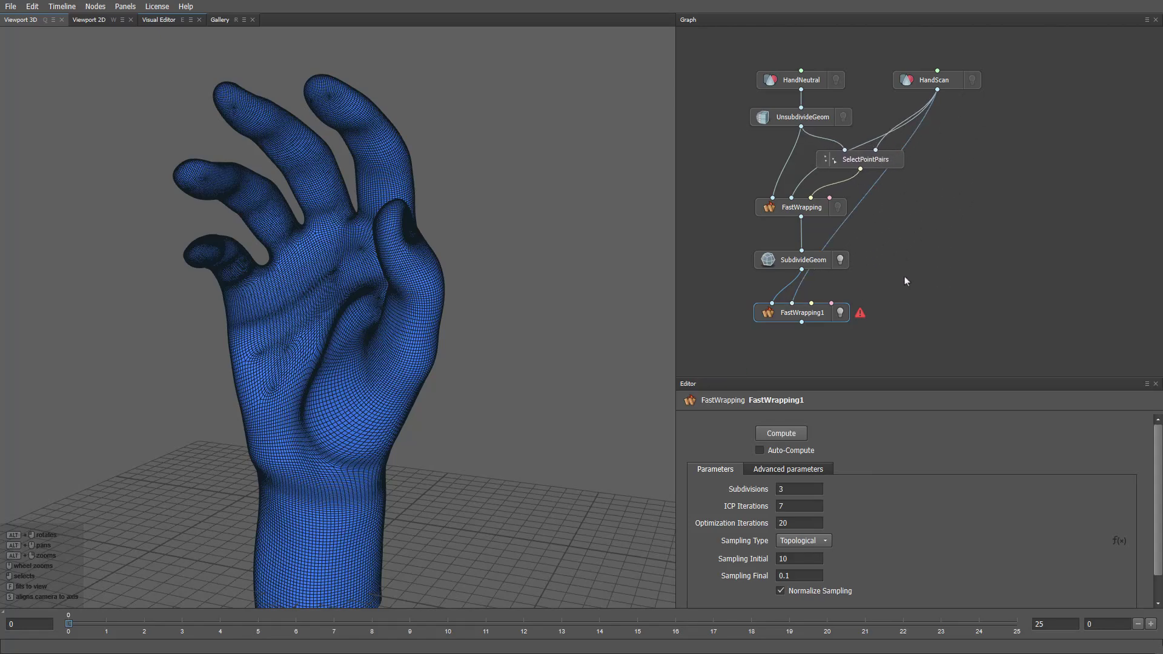
click(798, 432)
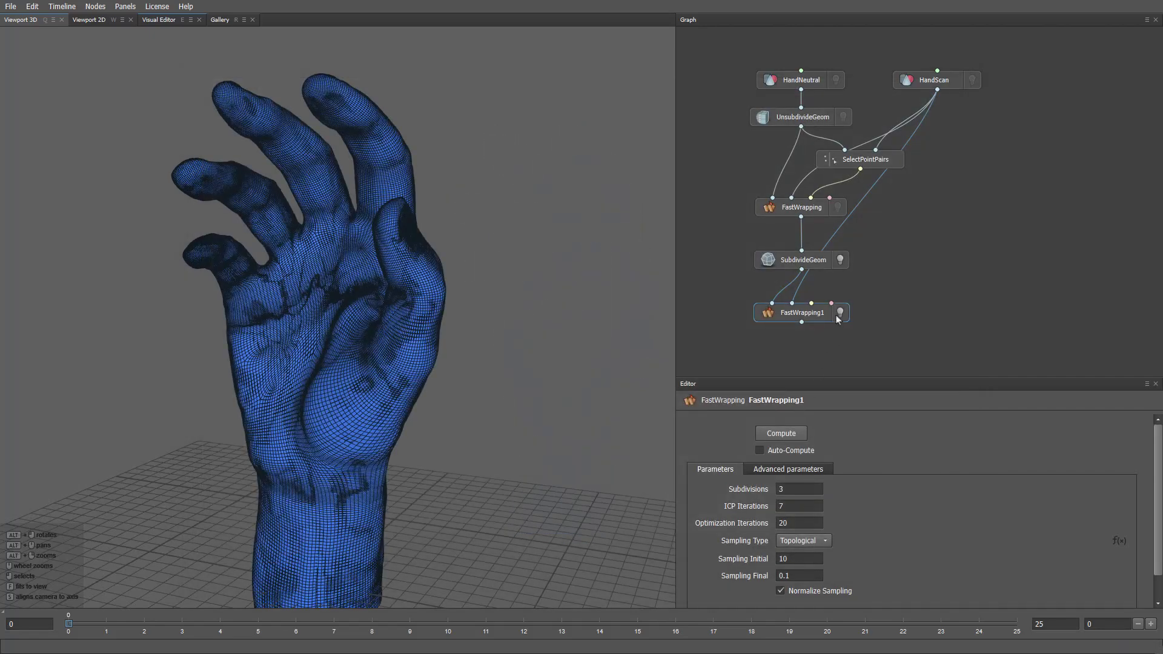
Step: Display only the second FastWrapping result and turn off its wireframe
click(758, 81)
click(780, 471)
click(806, 314)
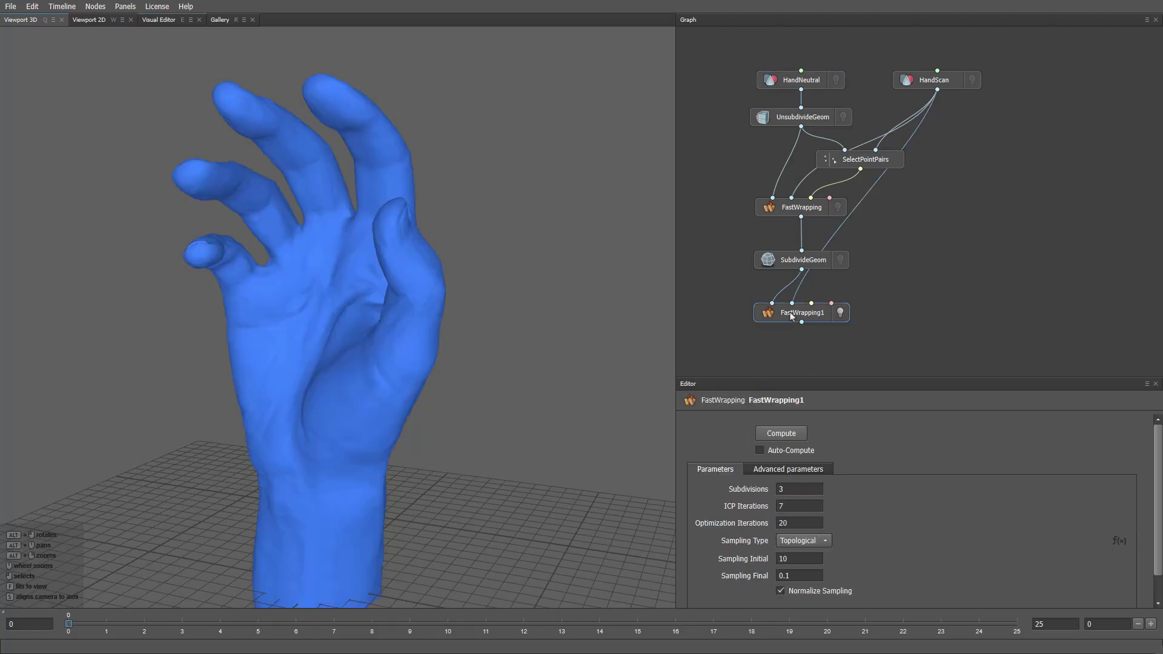
mouse_move(349, 265)
alt+mouse_down()
mouse_move(50, 284)
mouse_move(157, 295)
mouse_move(353, 285)
mouse_move(344, 256)
alt+mouse_up()
Step: Compare the surface detail of SubdivideGeom and the second FastWrapping result by switching their display back and forth
click(840, 260)
key(ctrl+y)
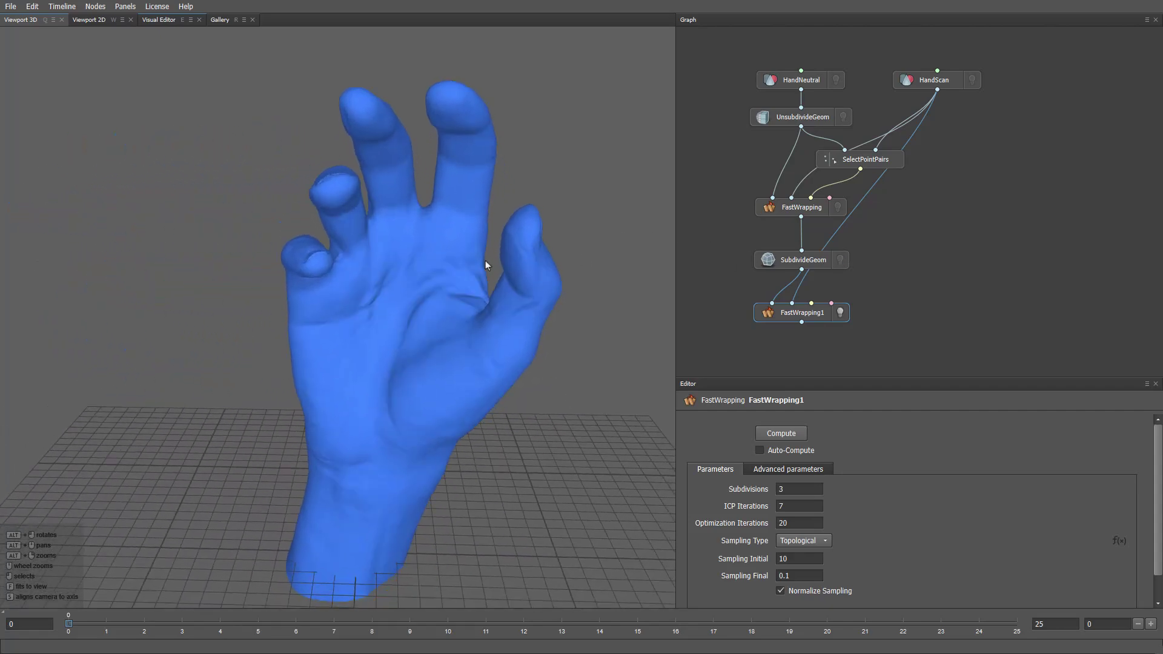
key(ctrl+z)
key(ctrl+y)
key(ctrl+z)
key(ctrl+y)
key(ctrl+z)
key(ctrl+y)
Step: Blend the second FastWrapping result with HandNeutral through a new MixGeom node, displayed alone, at a Blend of 0.69
key(Tab)
text(mixg)
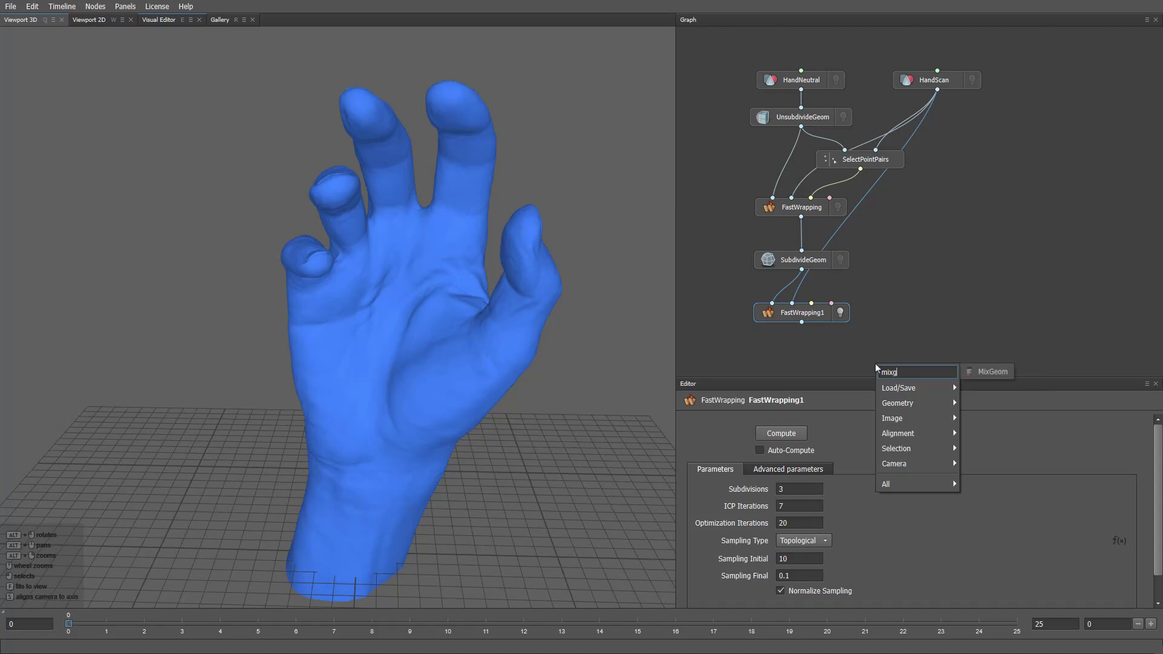
key(Return)
drag(852, 353, 802, 322)
drag(875, 353, 815, 92)
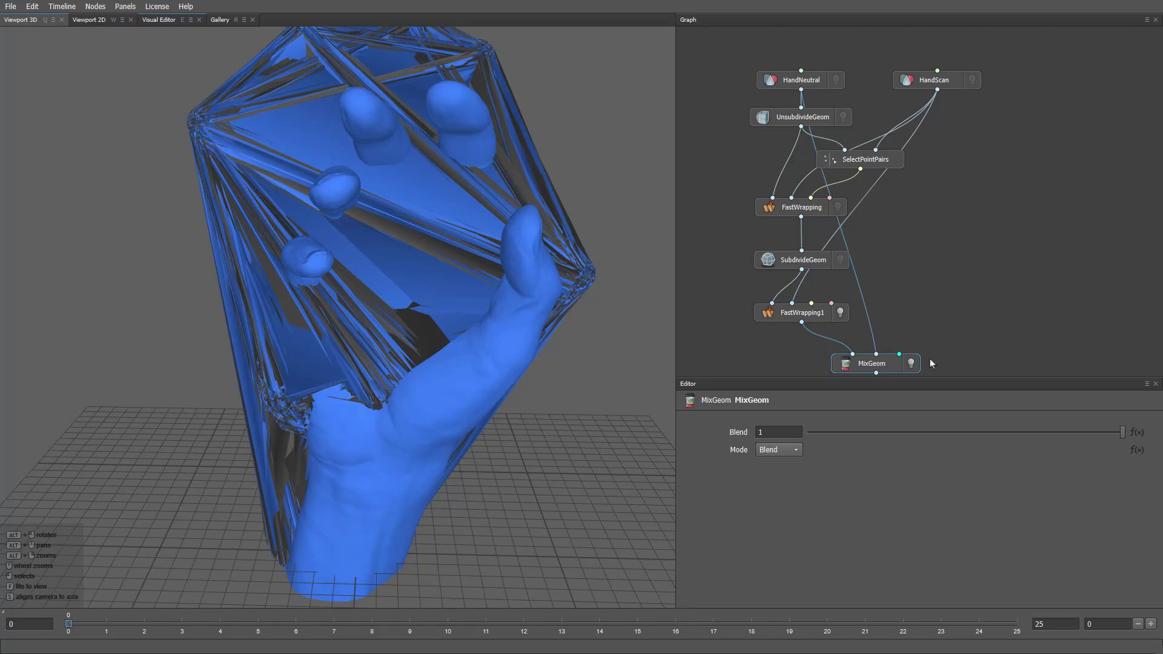
click(908, 366)
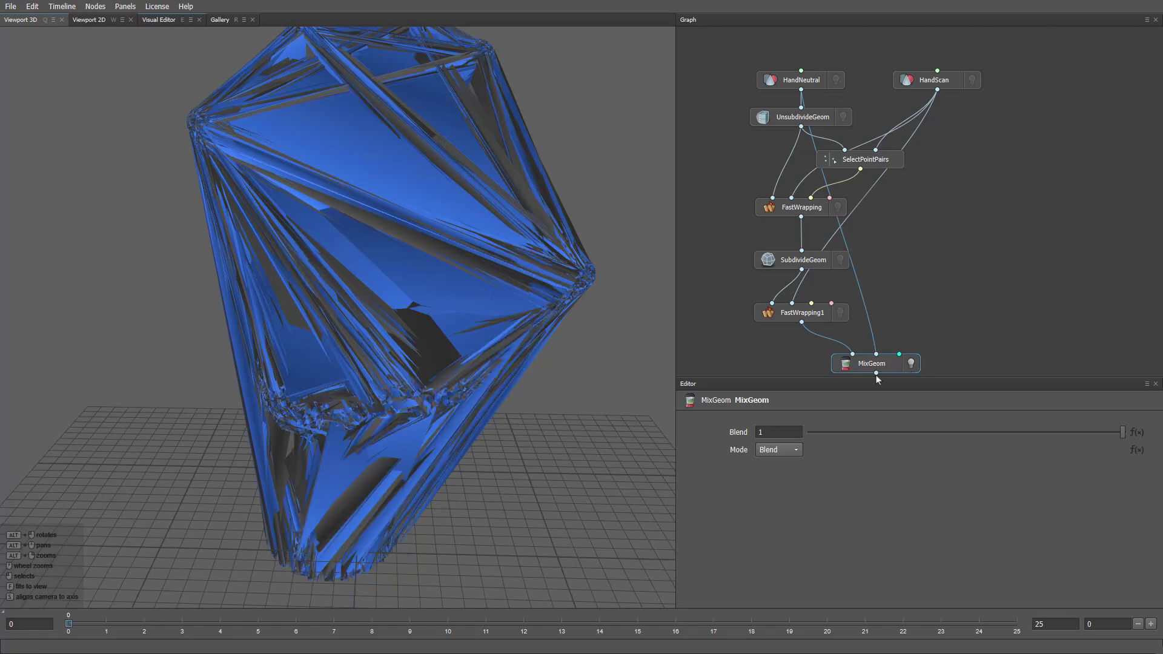
drag(1119, 432, 1024, 463)
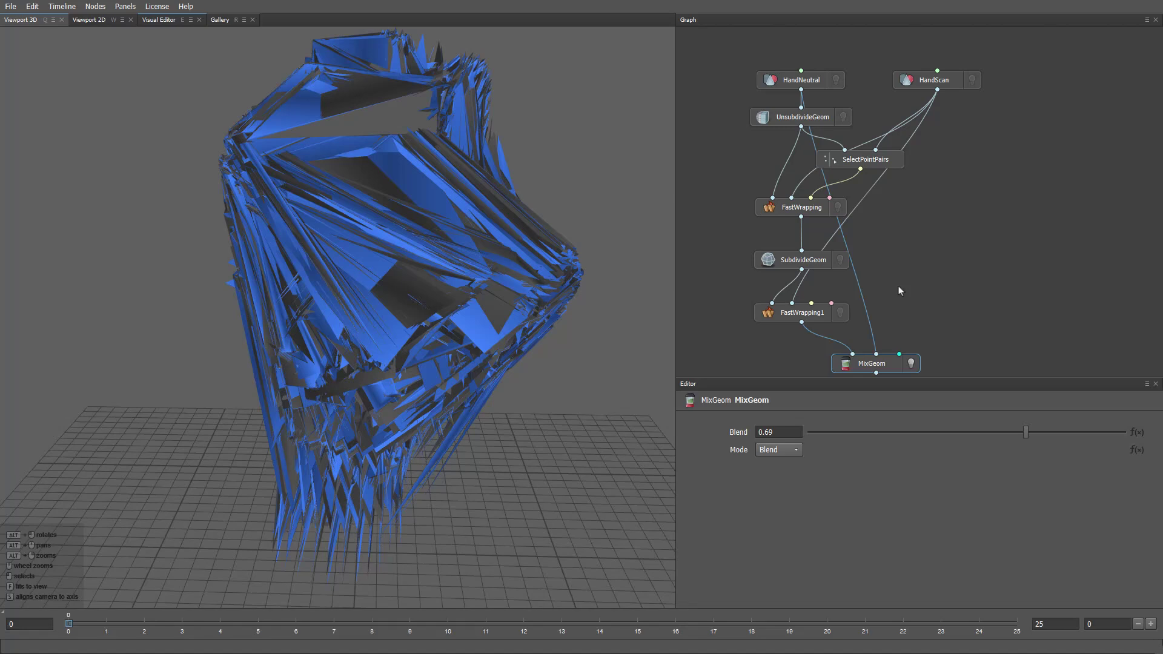
Step: Insert a MatchTopology node, fed by FastWrapping1 and HandNeutral, and connect its output to the first input of MixGeom
middle_drag(768, 355, 771, 323)
drag(865, 333, 865, 353)
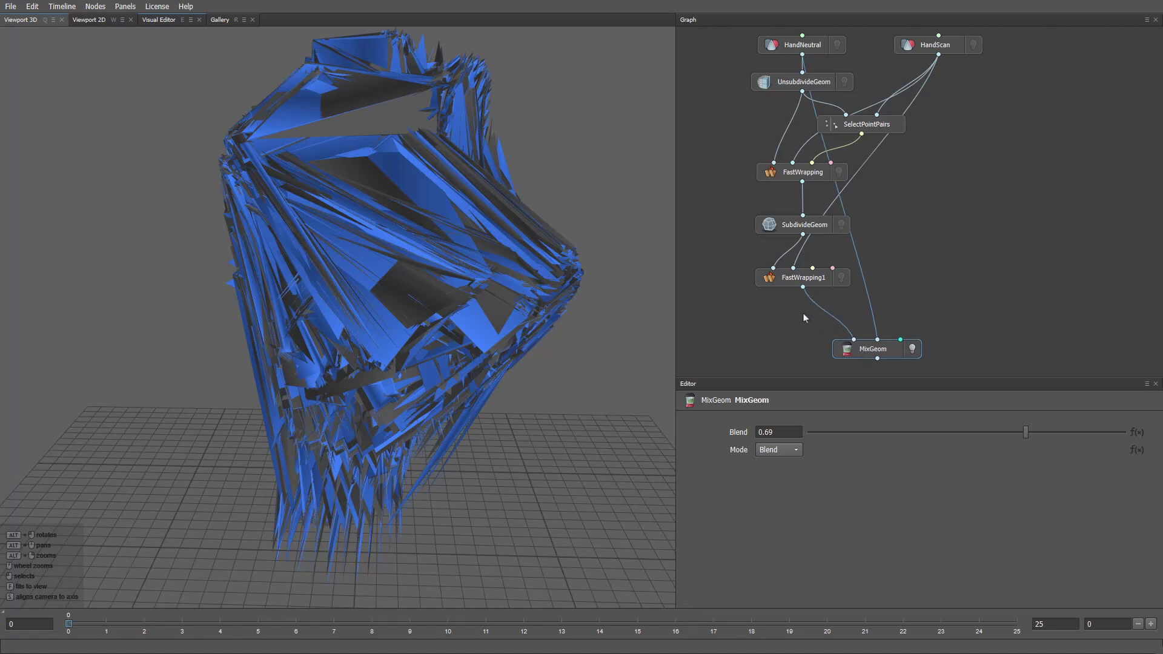
key(Tab)
text(match)
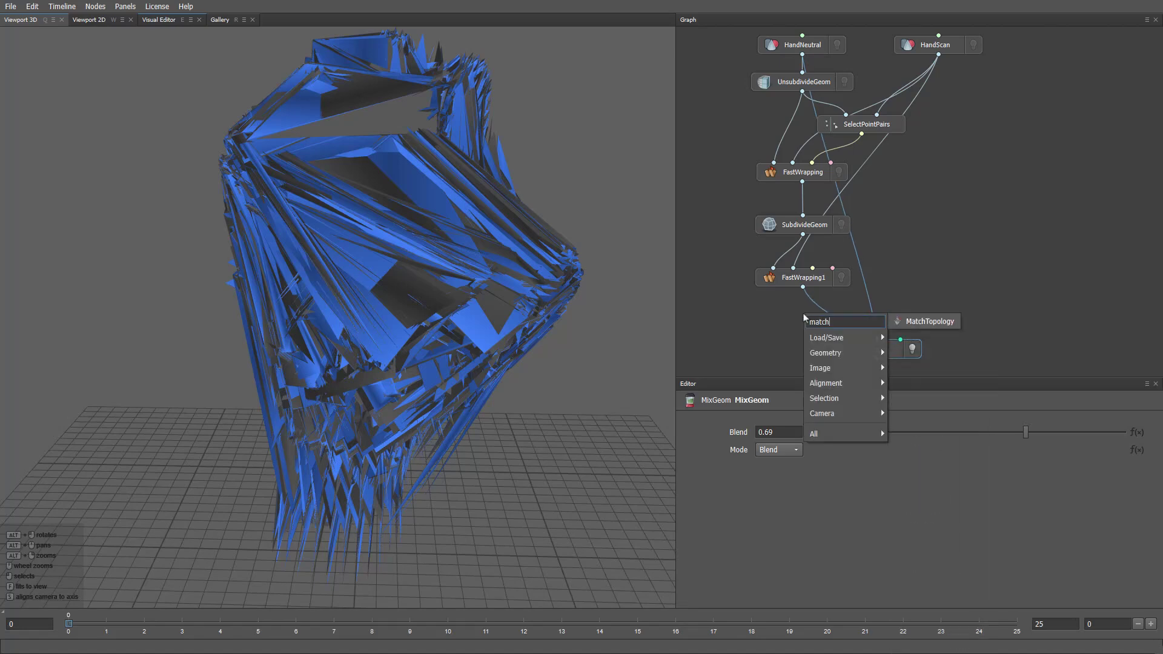
key(Return)
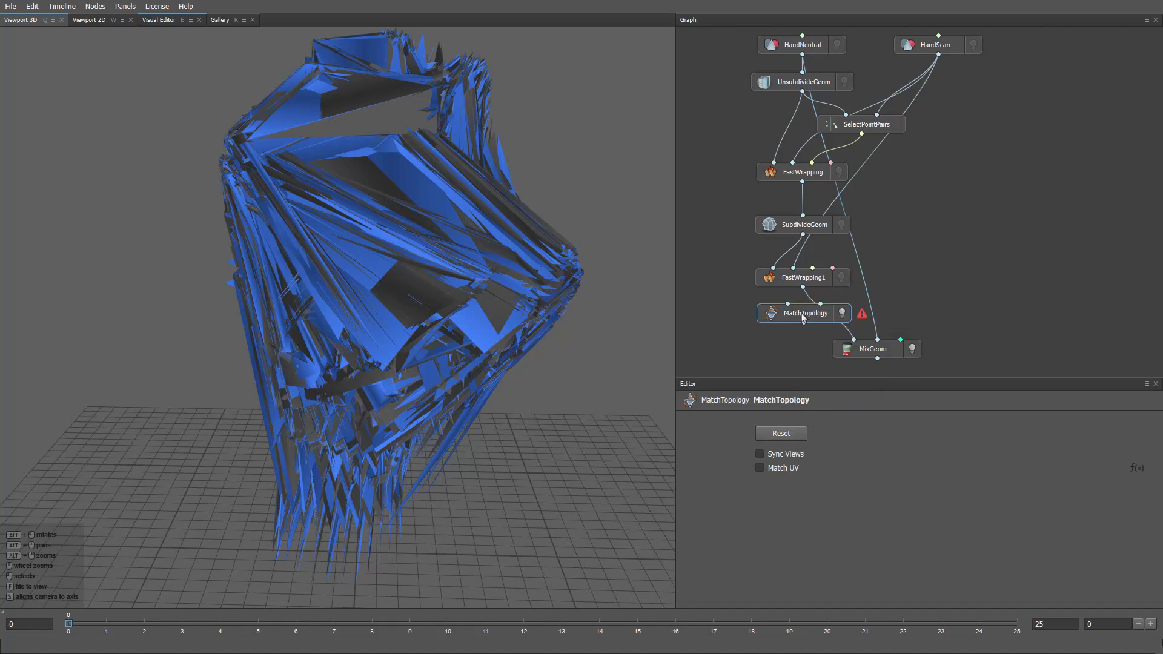
drag(787, 304, 801, 53)
drag(803, 322, 853, 339)
Step: Display only the MixGeom result and set its Blend to 0
click(912, 350)
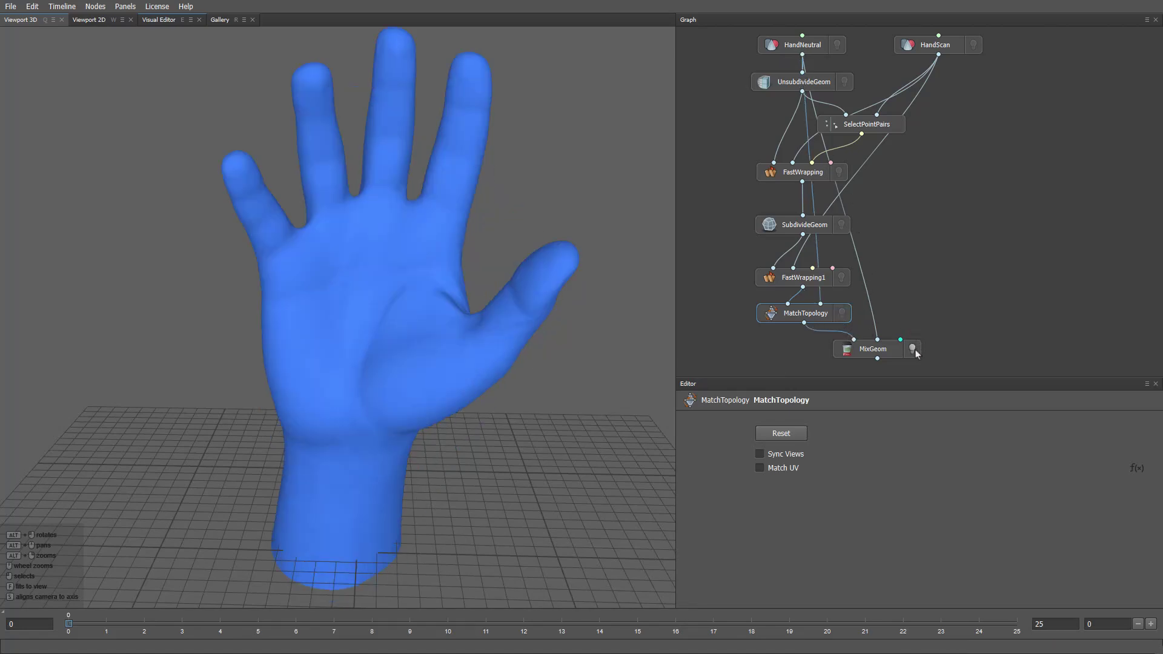
click(886, 352)
drag(1025, 432, 752, 509)
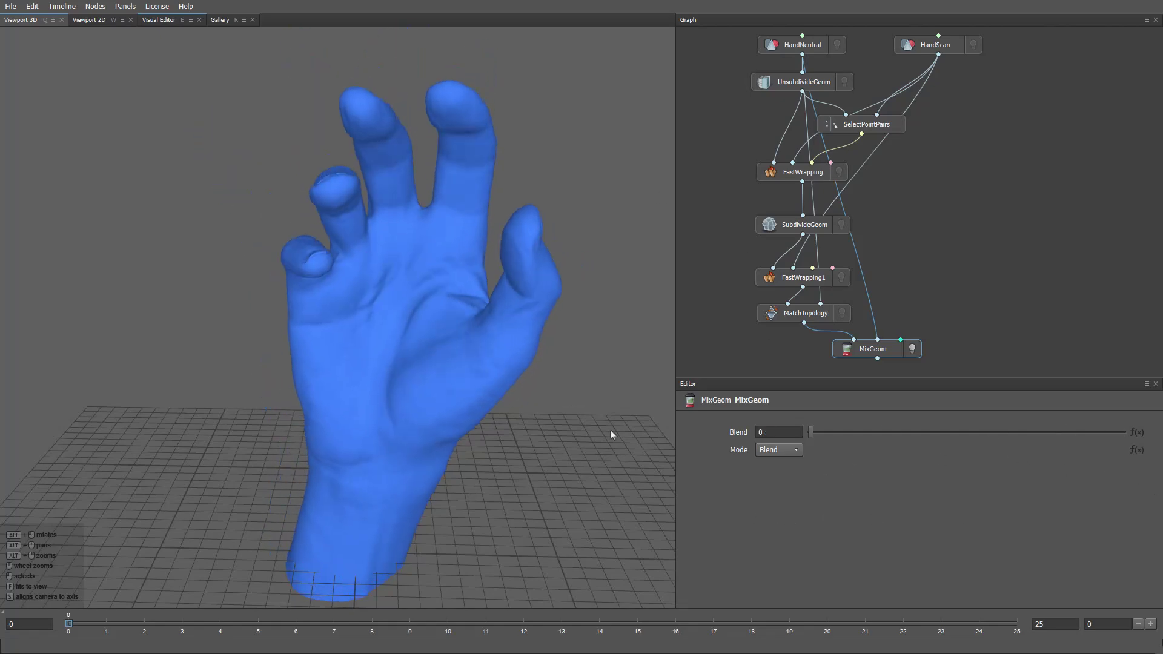